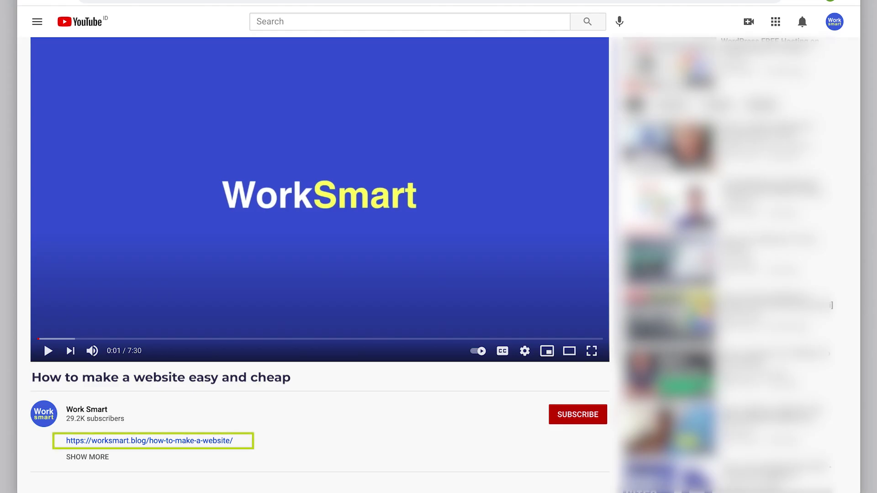
- Search the WorkSmart blog's domain checker for available domainexample extensions
left_click(222, 442)
left_click(567, 237)
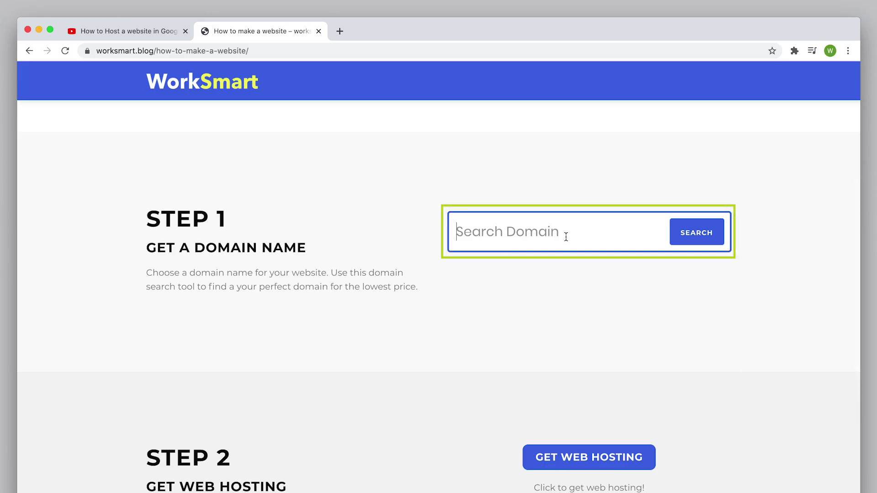
type("domainexample")
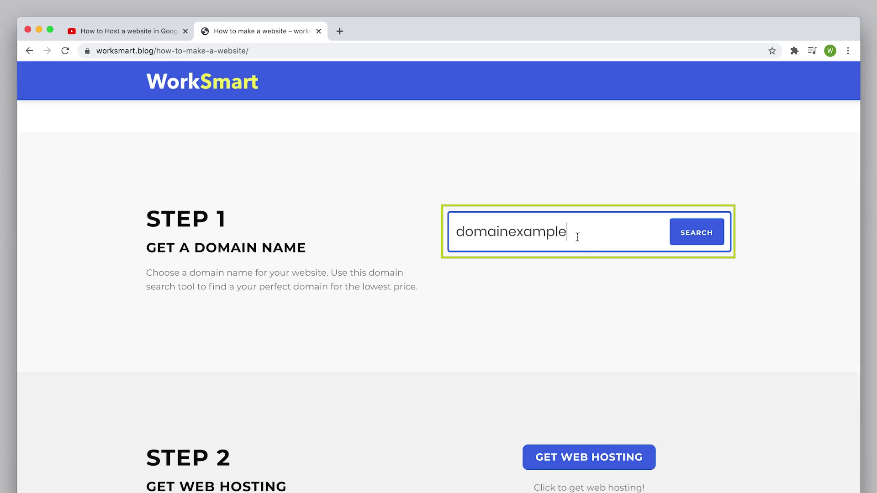
left_click(675, 236)
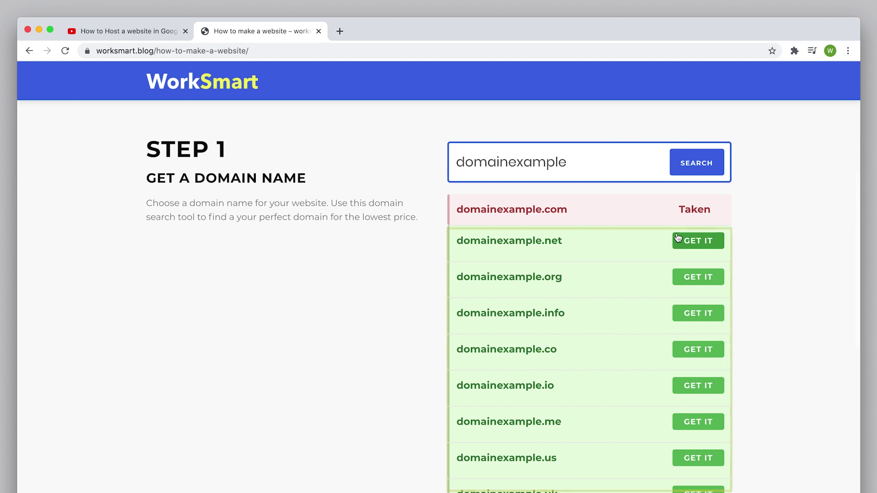
- Try the .uk and .in extensions, then open domainexample.net for purchase on Namecheap
left_click(613, 162)
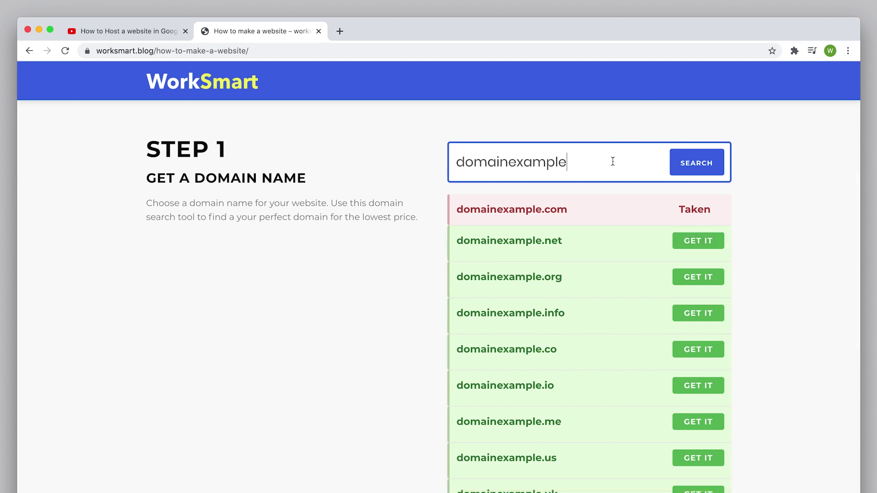
type(".u")
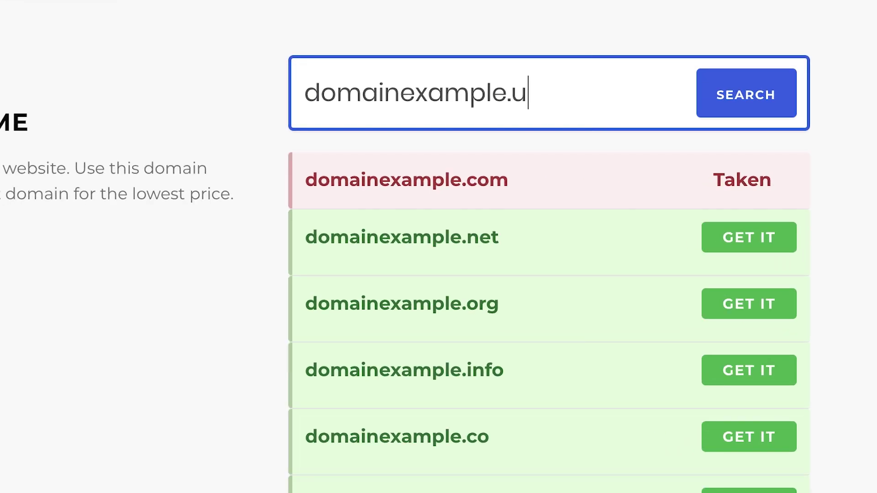
type("k")
key("BackSpace")
key("BackSpace")
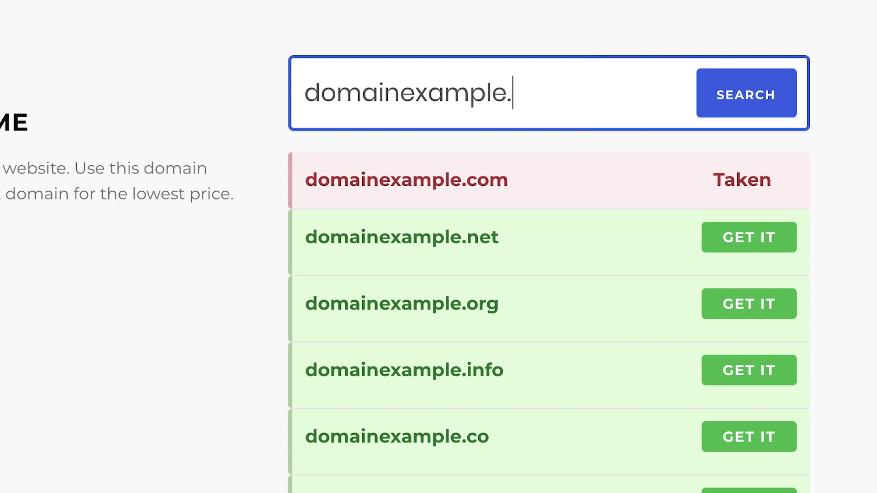
type("in")
key("BackSpace")
key("BackSpace")
key("BackSpace")
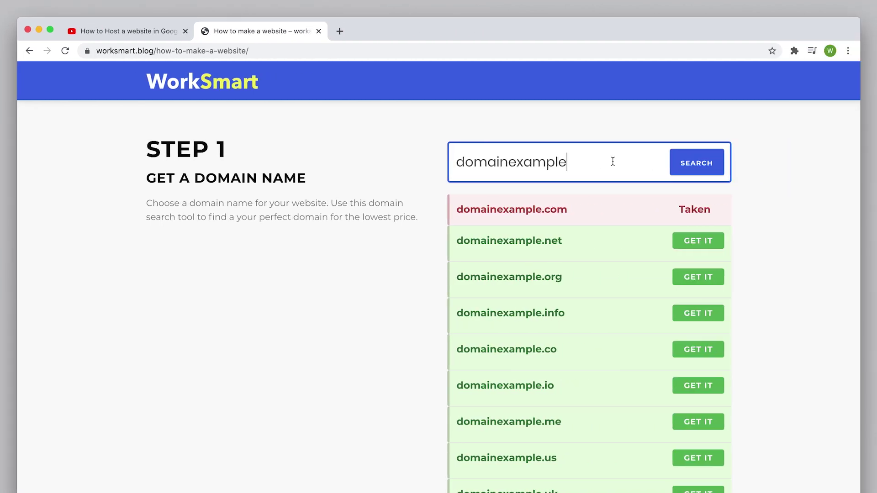
left_click(677, 245)
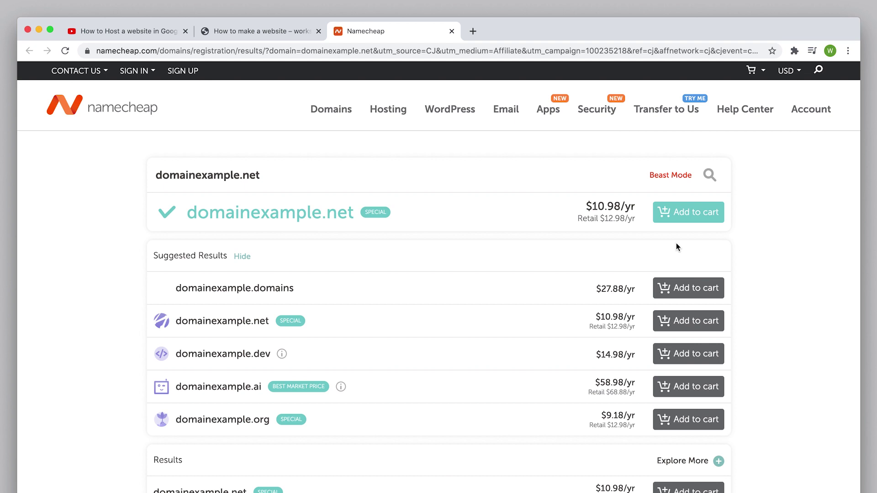
- Add domainexample.net to the Namecheap cart, check out and confirm the order
left_click(680, 216)
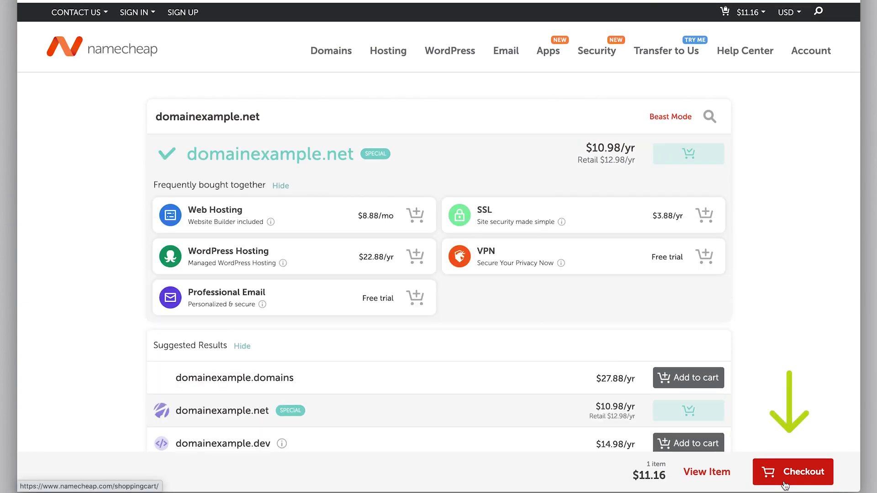
left_click(785, 483)
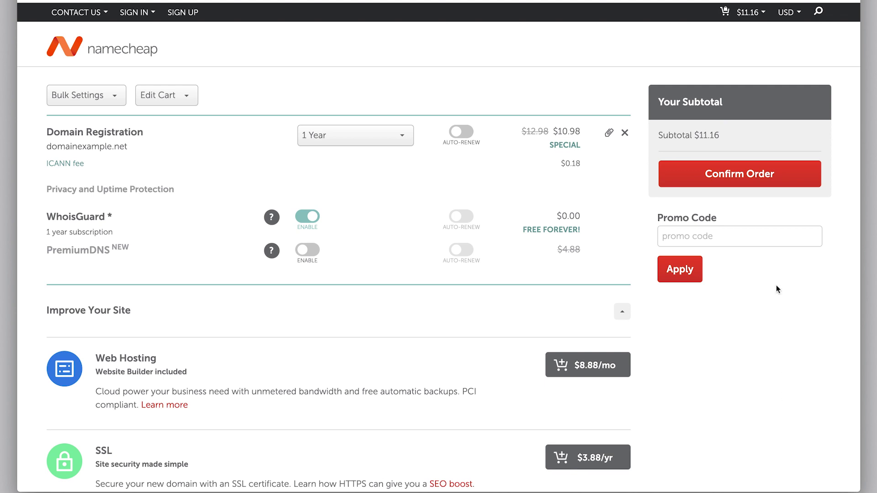
left_click(786, 183)
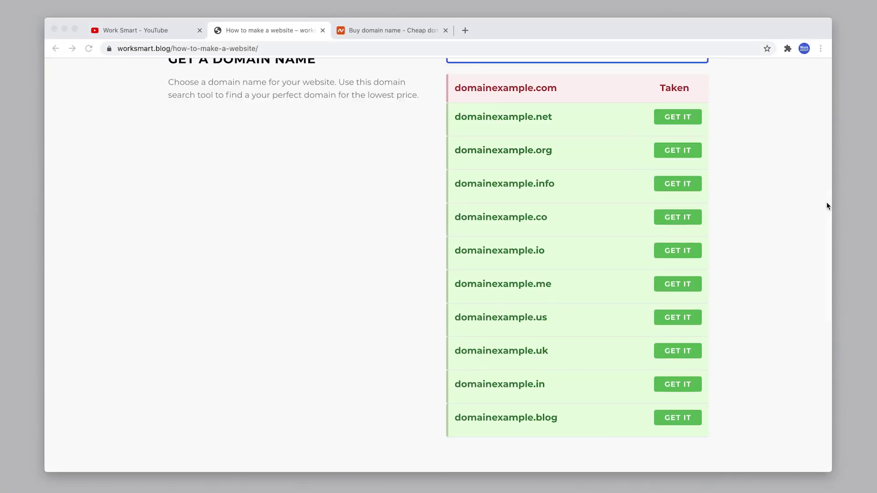
- Add Hostinger's Premium Shared Hosting plan to the cart from the plans list
scroll(827, 202, "down", 5)
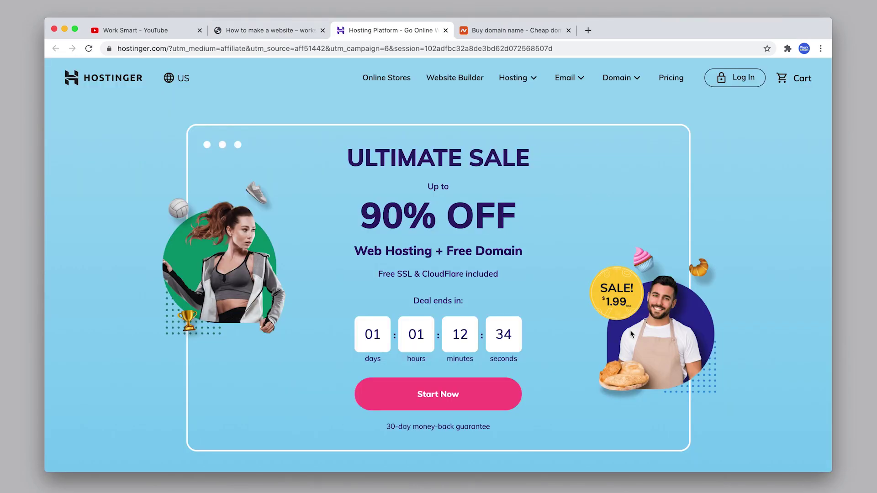
scroll(632, 334, "down", 10)
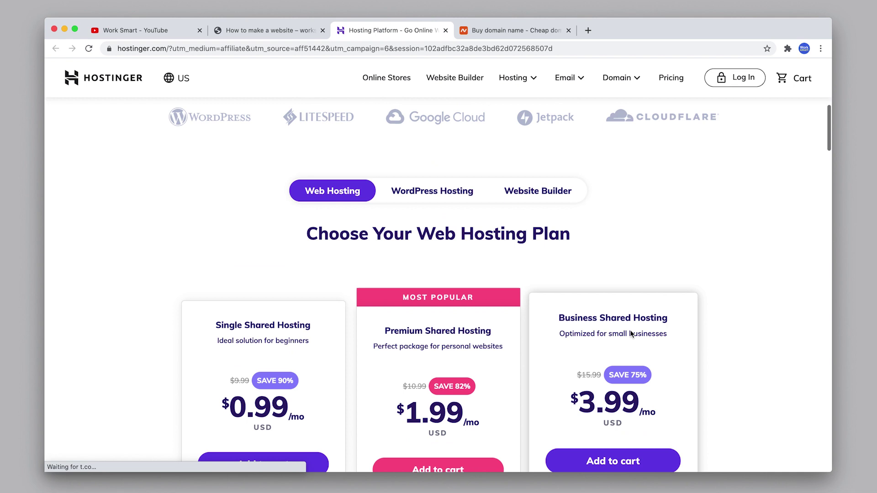
scroll(631, 334, "down", 5)
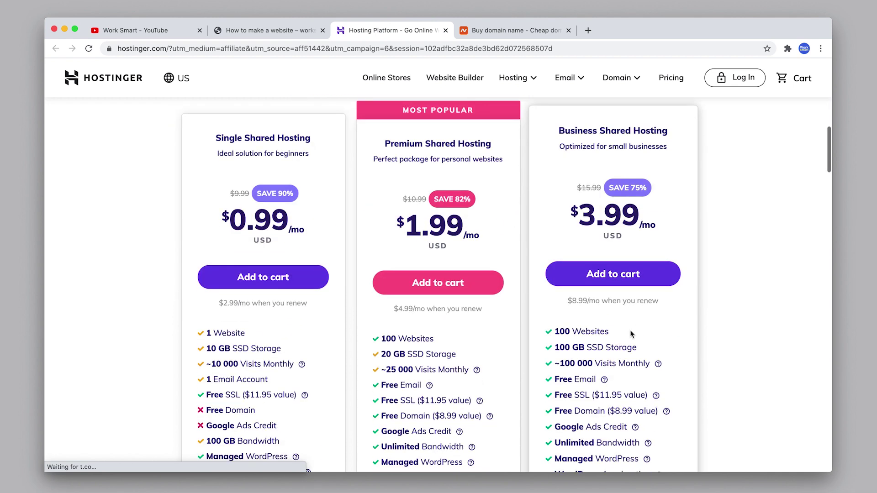
scroll(631, 334, "down", 2)
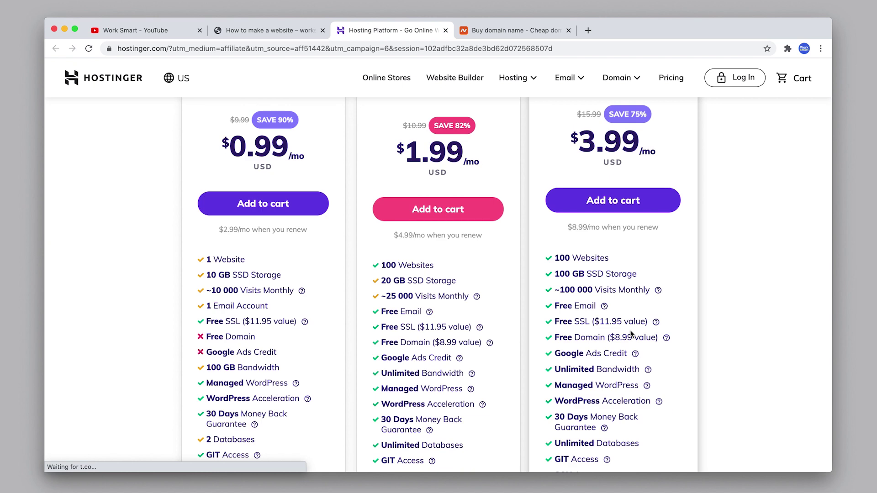
left_click(471, 216)
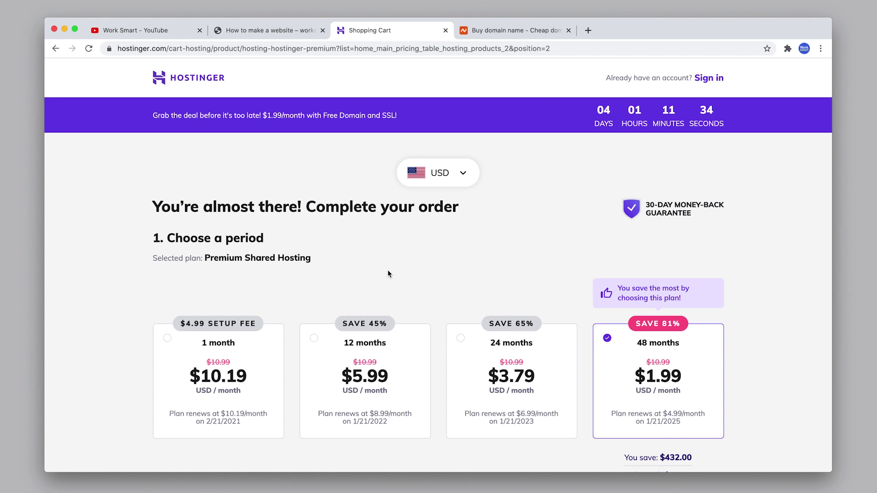
- Compare the 1, 12 and 24-month prices, then pick the 48-month billing period
left_click(236, 404)
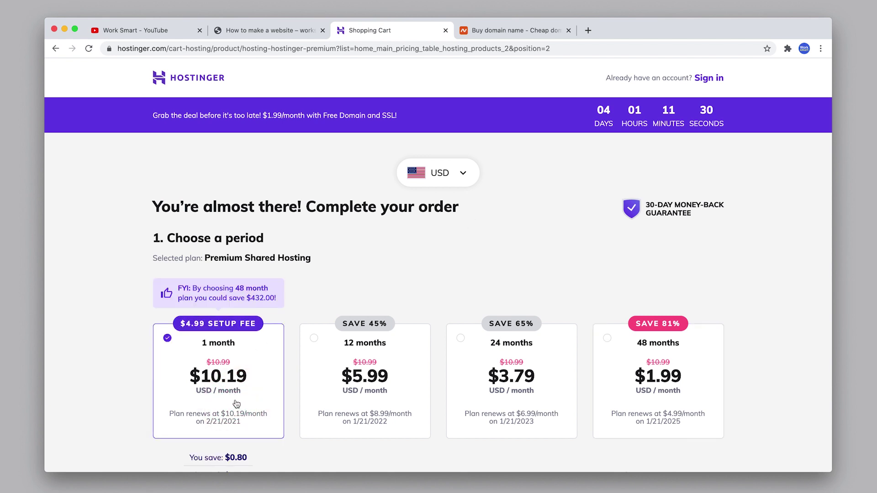
left_click(389, 407)
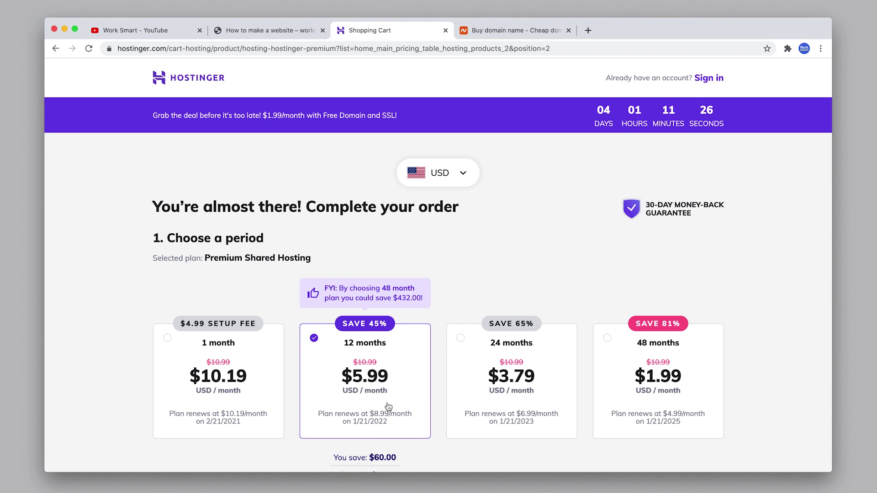
left_click(468, 406)
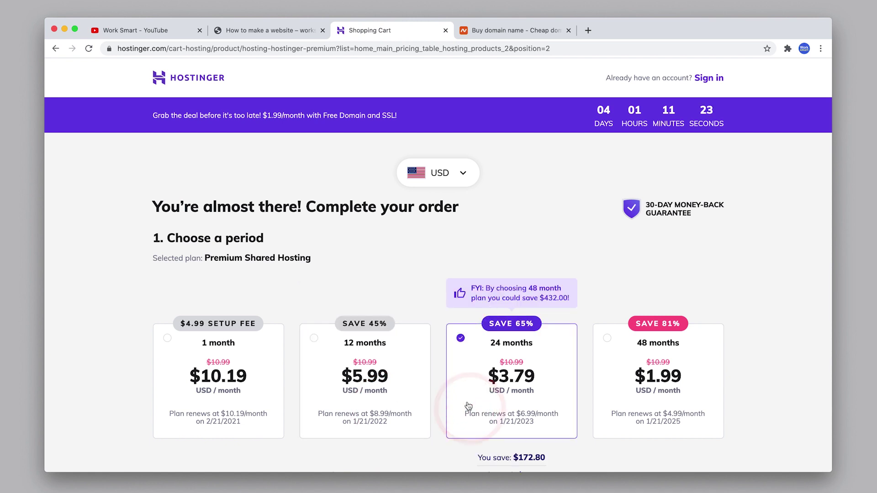
left_click(614, 411)
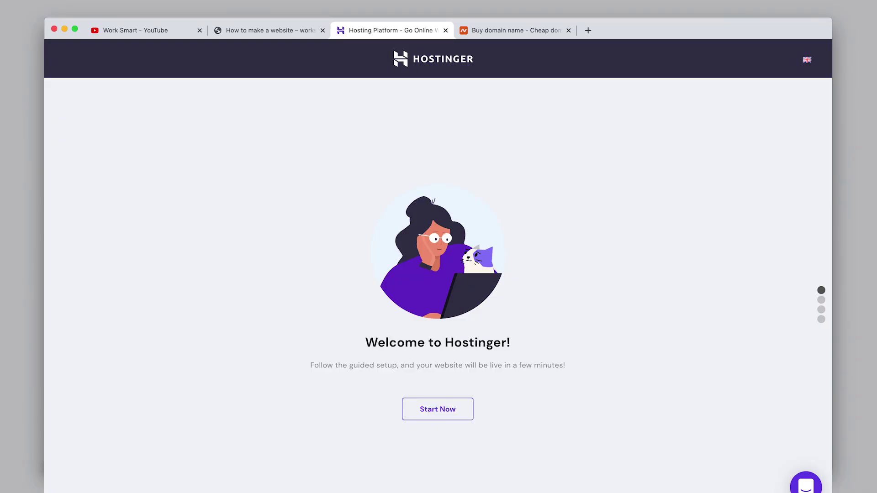
- Start the guided setup using the existing domain yourdomainname.com
left_click(460, 410)
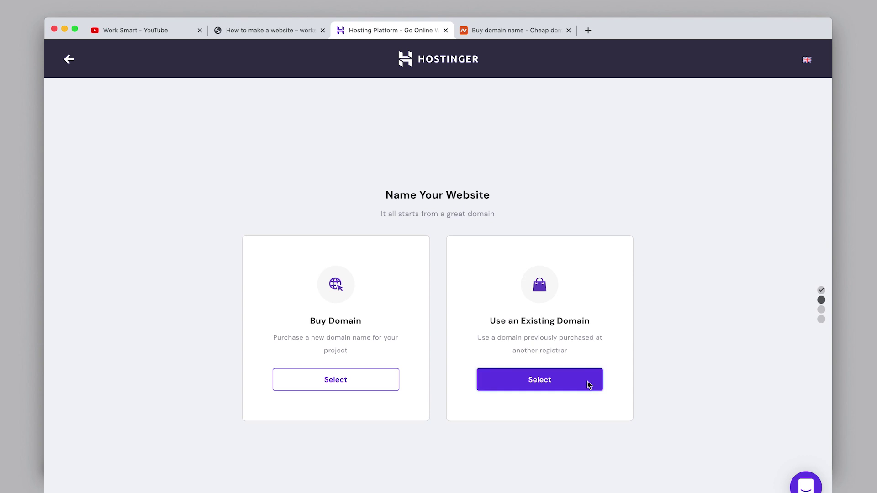
left_click(589, 385)
left_click(386, 410)
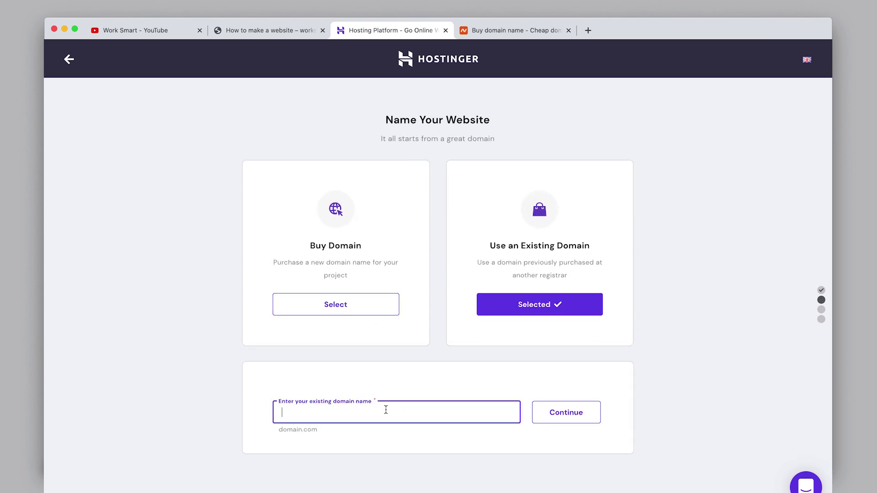
type("yourdomainname.com")
left_click(566, 421)
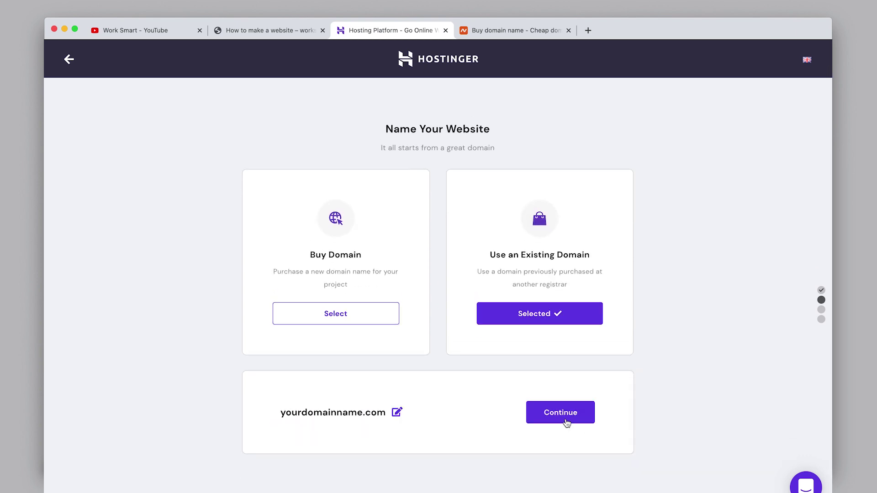
left_click(567, 421)
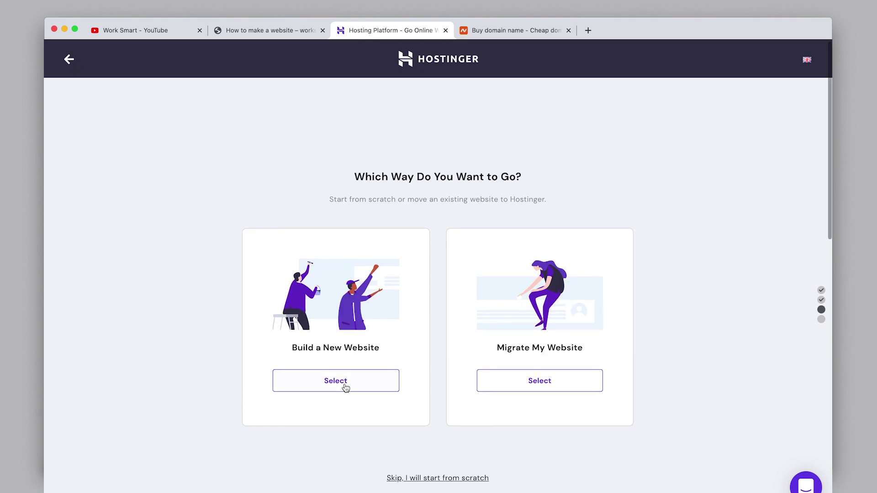
- Build a new WordPress website and submit the WordPress account password
left_click(346, 387)
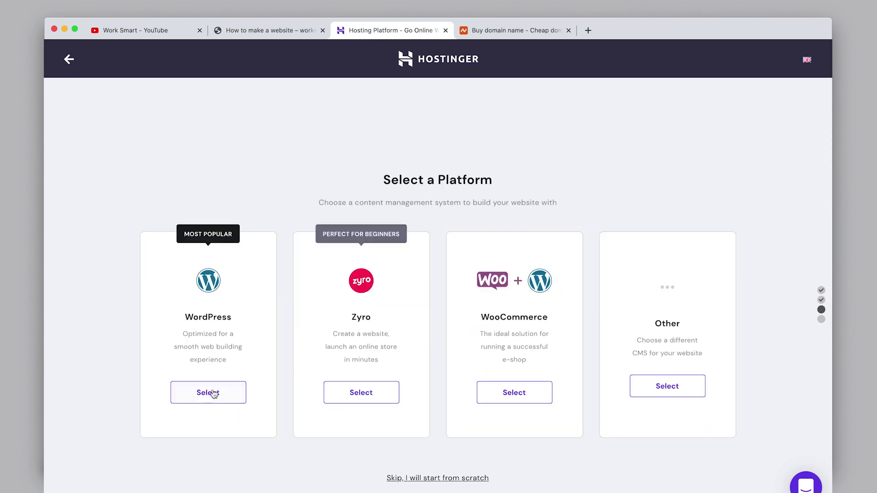
left_click(213, 392)
left_click(528, 415)
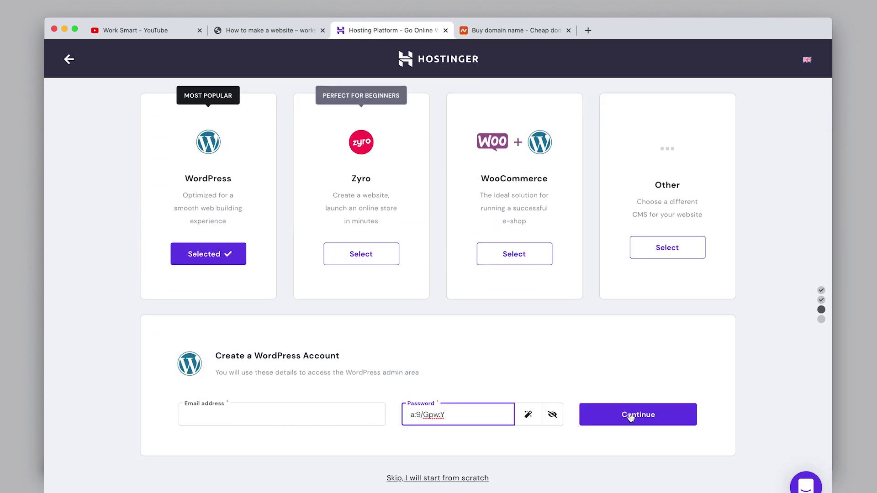
left_click(614, 419)
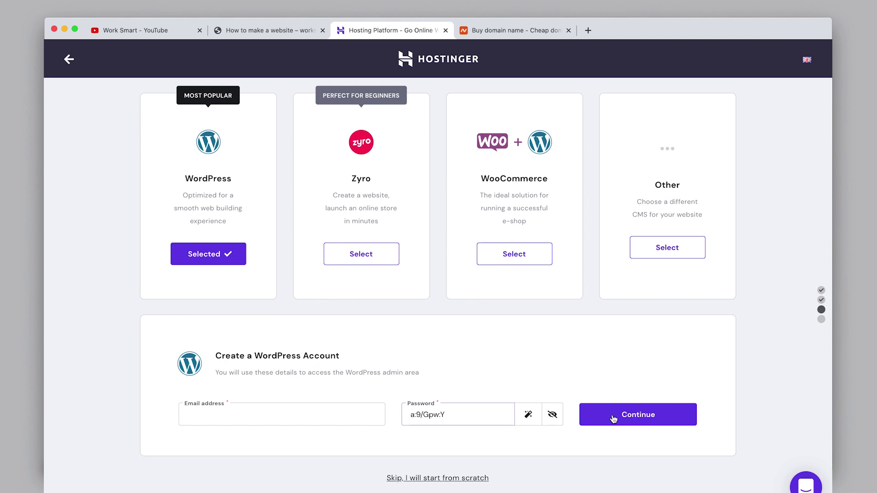
left_click(614, 419)
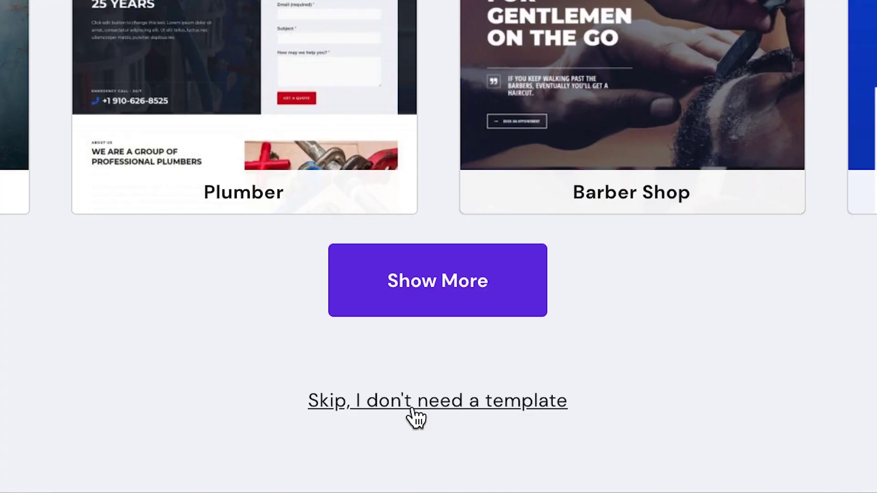
- Skip the template, choose Asia (Singapore) as server location, and finish setup
left_click(414, 411)
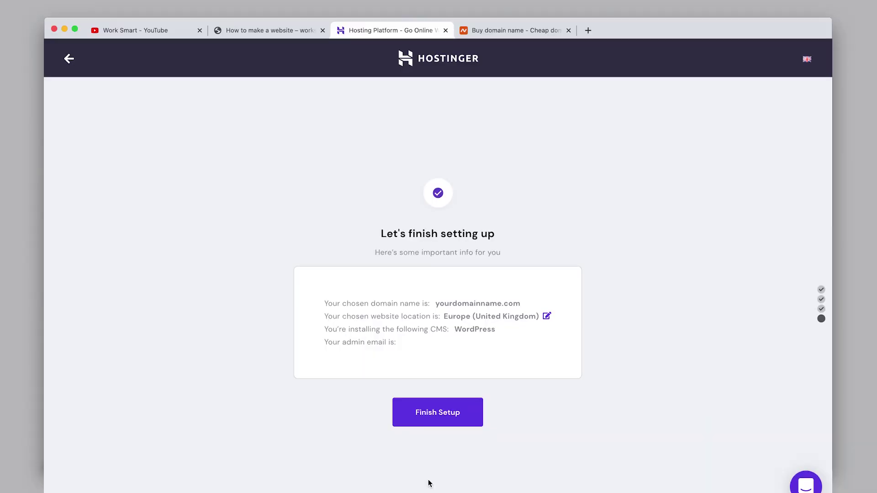
left_click(547, 317)
left_click(511, 275)
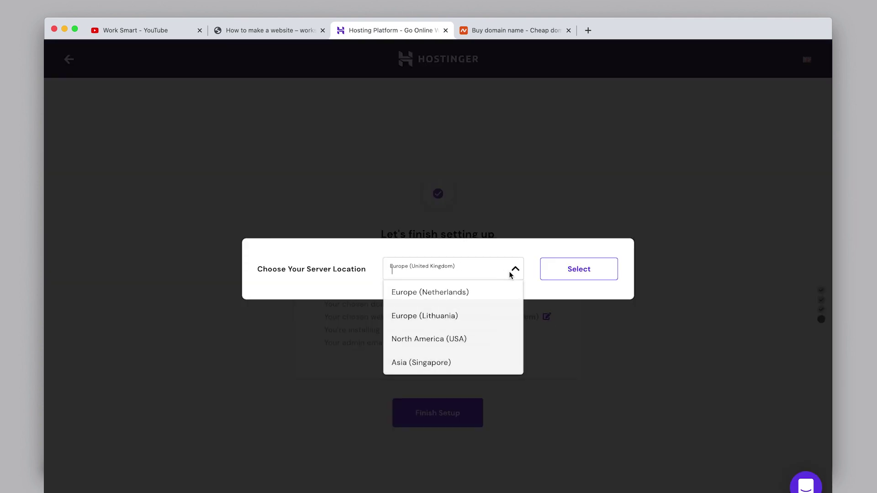
left_click(478, 364)
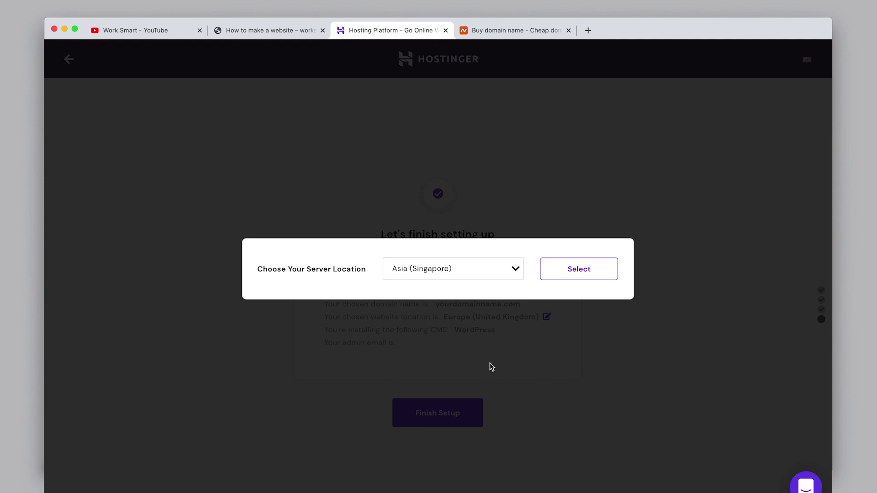
left_click(591, 276)
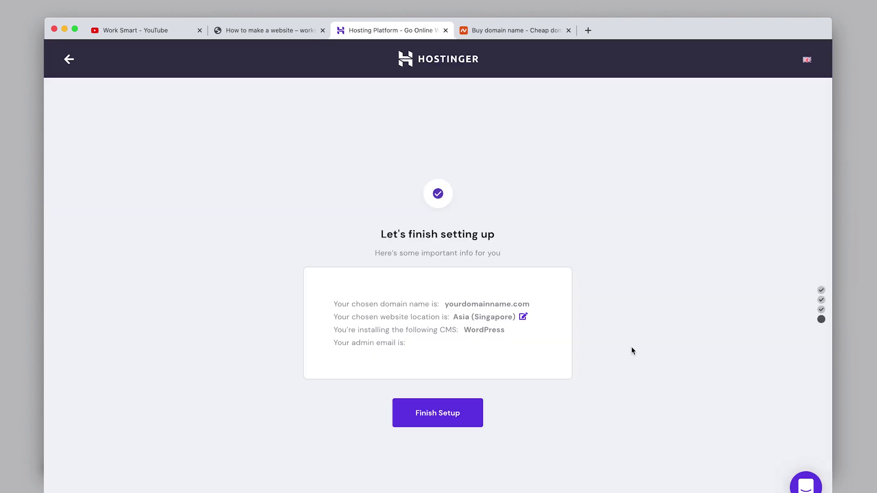
left_click(450, 411)
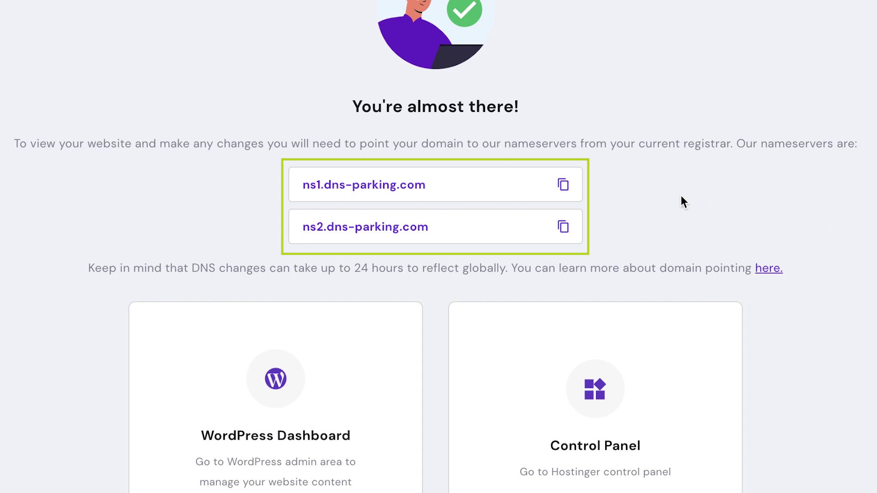
- Copy ns1 from Hostinger and switch the Namecheap domain's nameservers to Custom DNS
left_click(565, 183)
key("super+c")
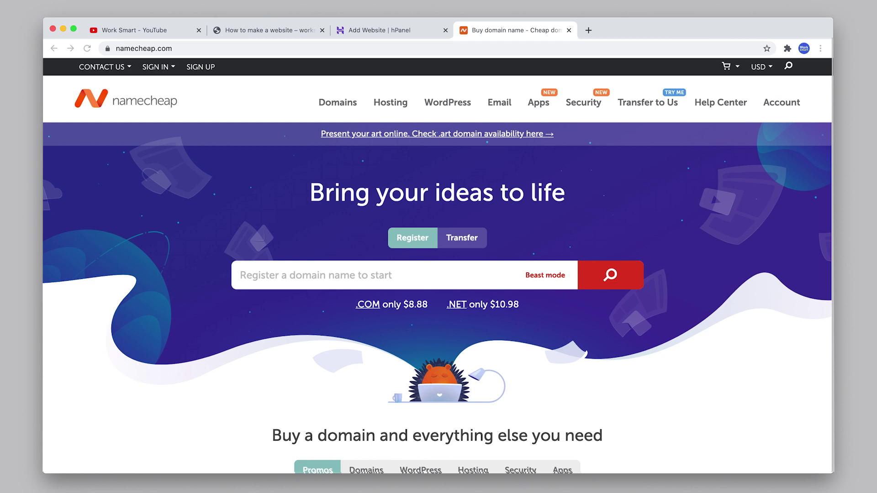
mouse_move(798, 104)
left_click(795, 191)
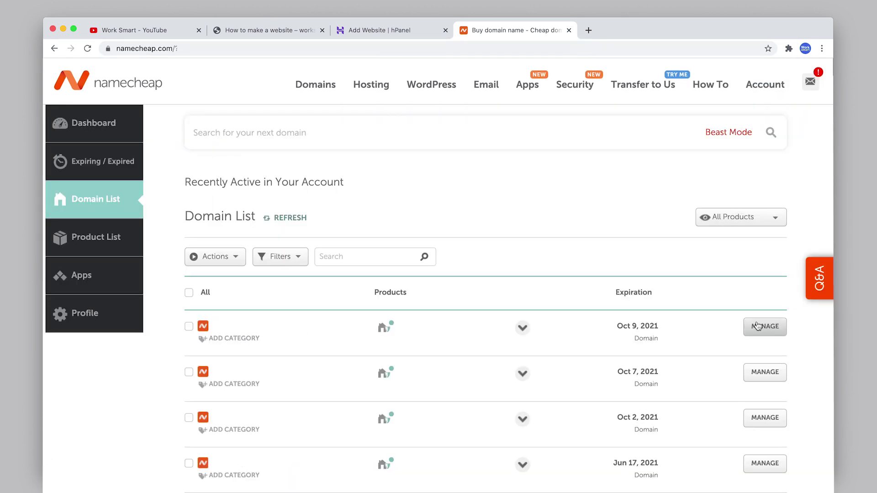
left_click(758, 326)
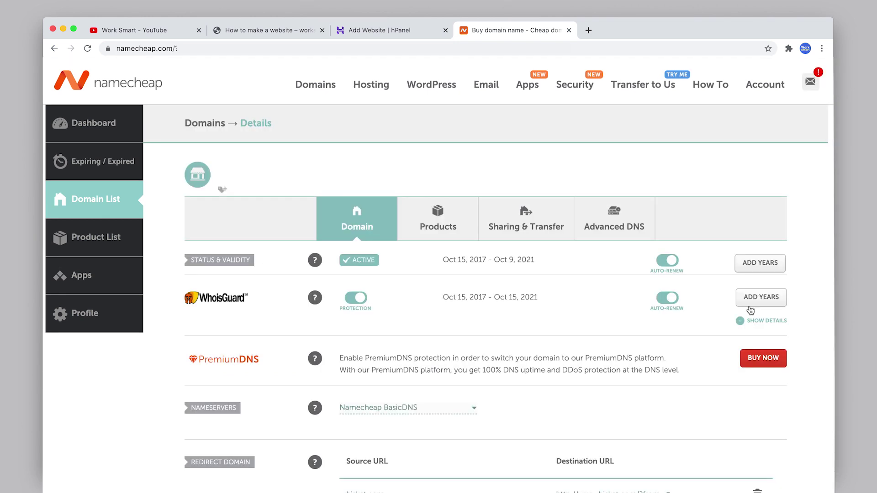
left_click(464, 412)
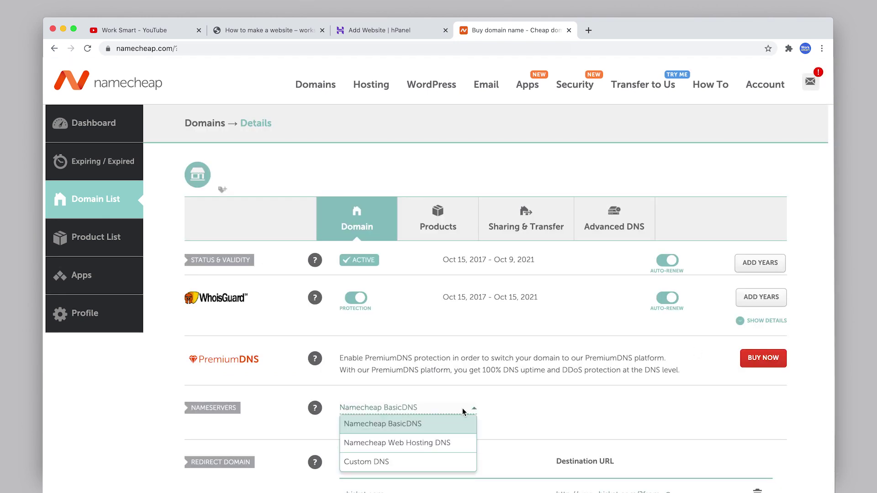
left_click(407, 461)
- Enter ns1.dns-parking.com and ns2.dns-parking.com as the custom nameservers and save
left_click(395, 438)
key("super+v")
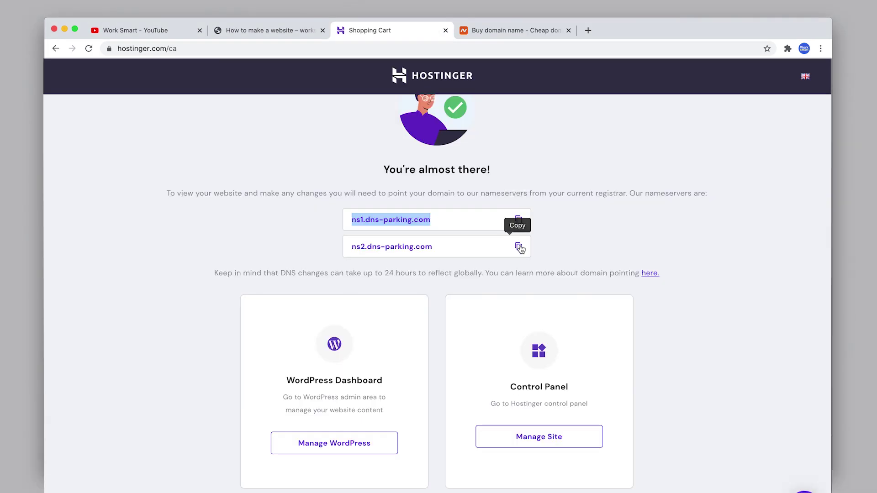
left_click(519, 247)
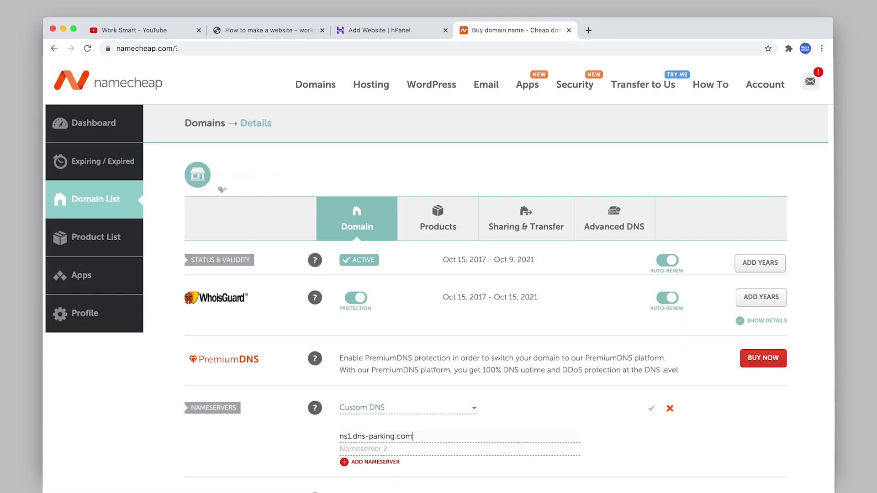
left_click(351, 450)
key("super+v")
left_click(650, 412)
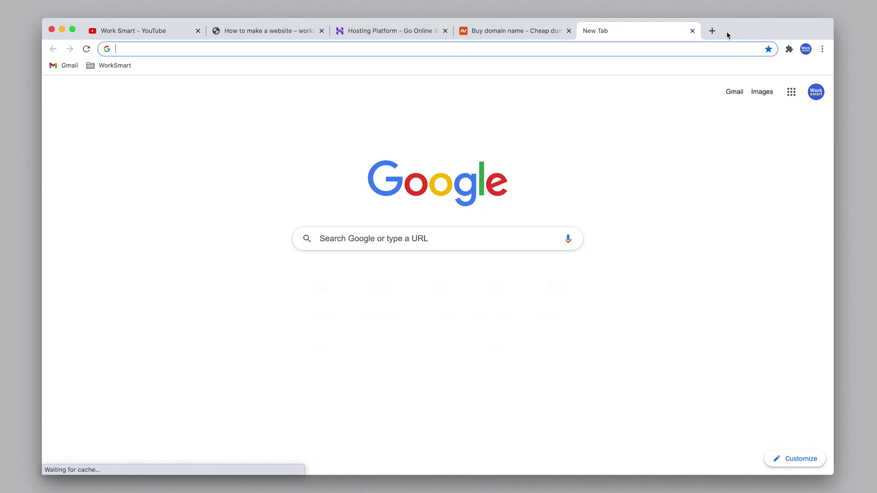
- Load domainexample.com in the new browser tab
type("domainexample.com")
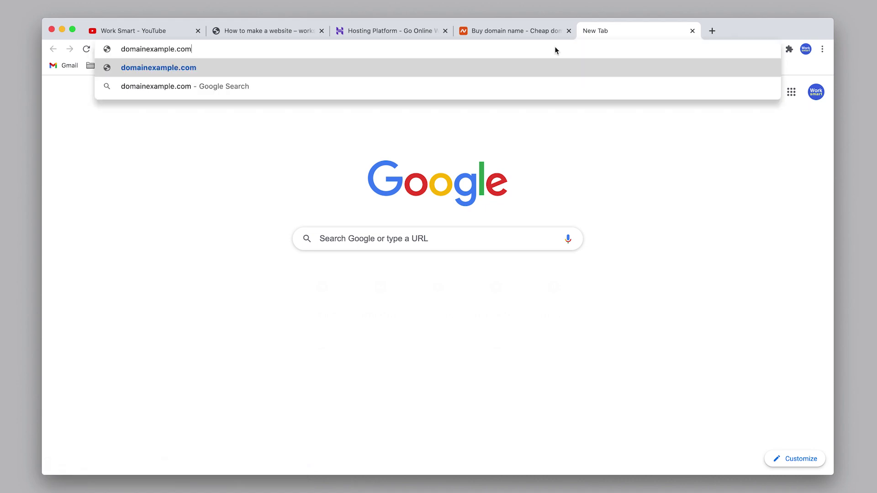
key("Return")
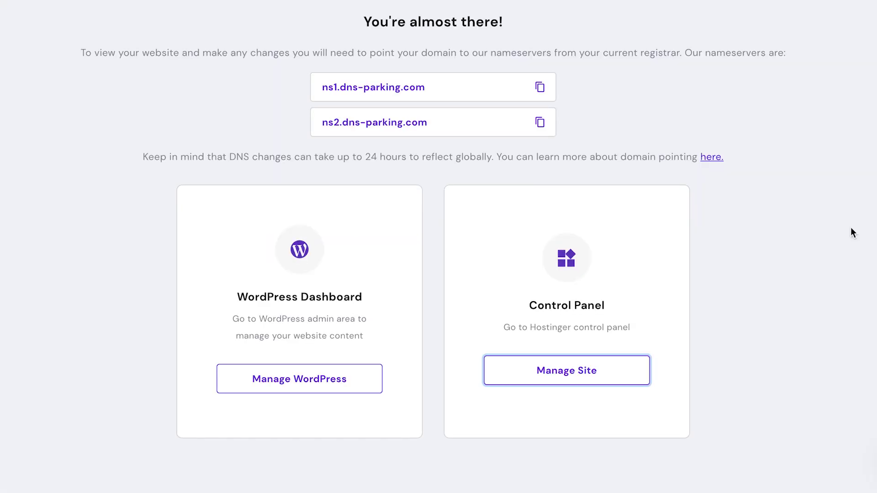
- From the site's management dashboard, enable Force HTTPS and install the SSL certificate
left_click(596, 374)
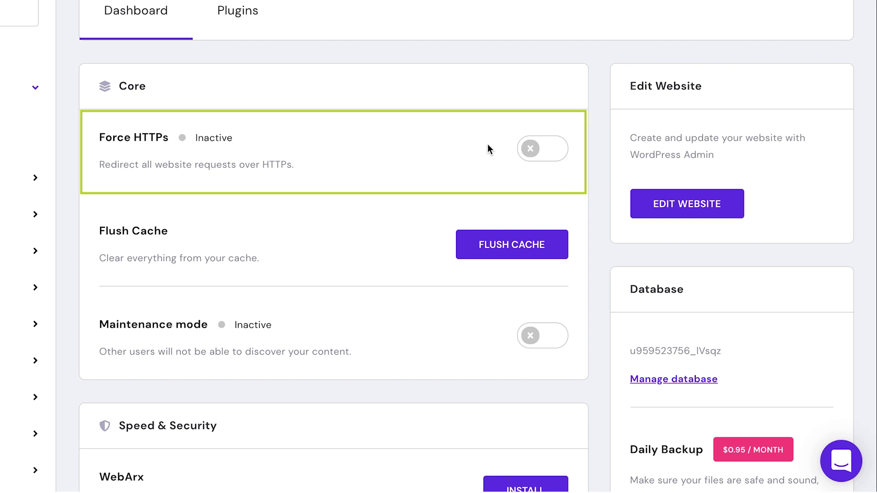
left_click(541, 147)
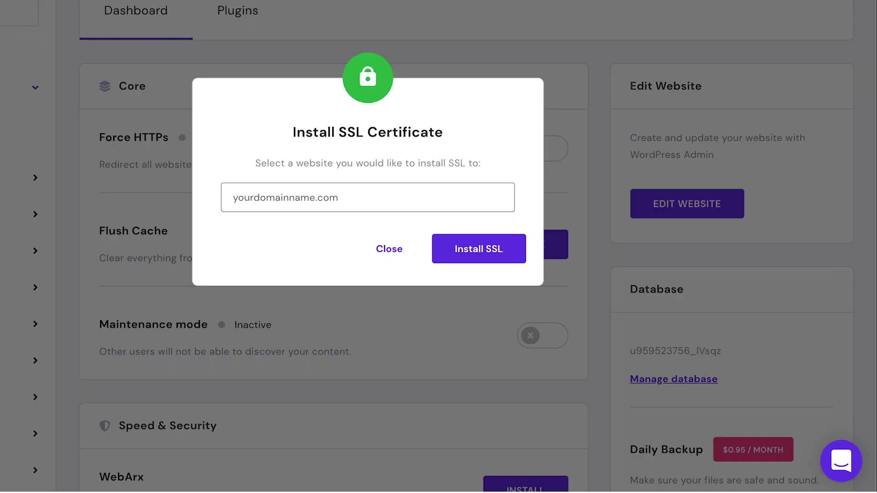
left_click(515, 259)
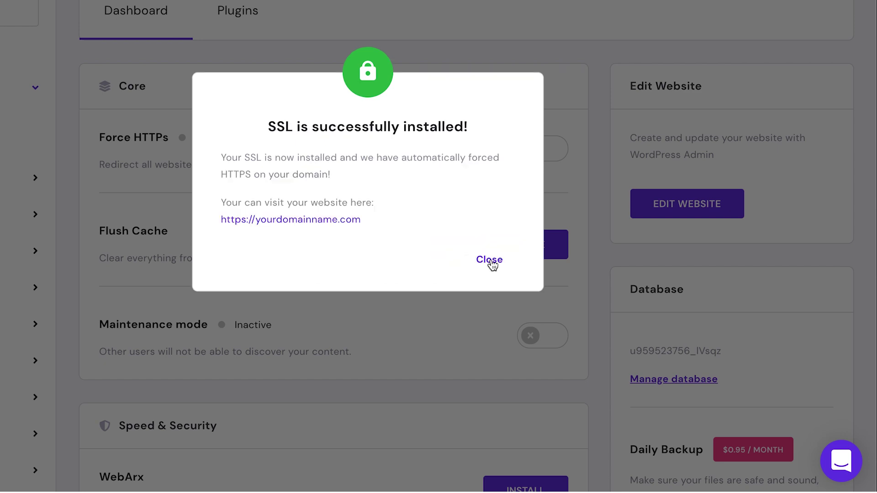
left_click(489, 260)
left_click(547, 342)
scroll(547, 343, "down", 8)
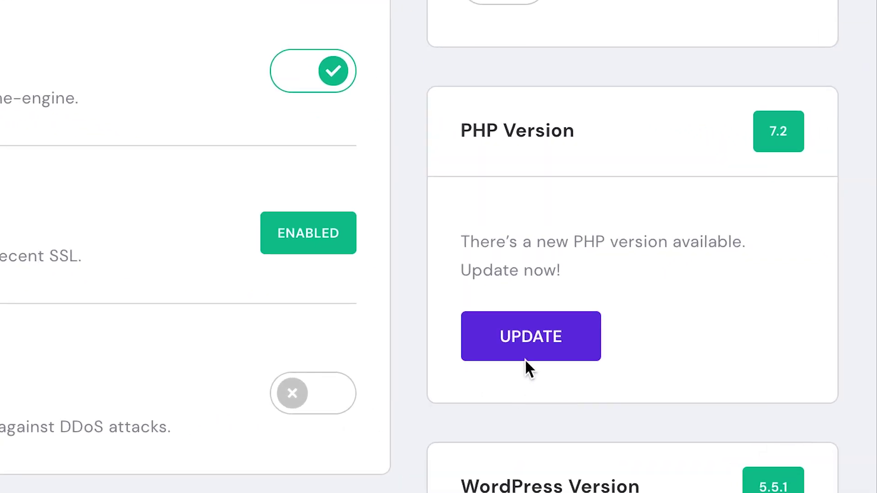
- Change the site's PHP version from 7.2 to 7.4 and save it
left_click(582, 345)
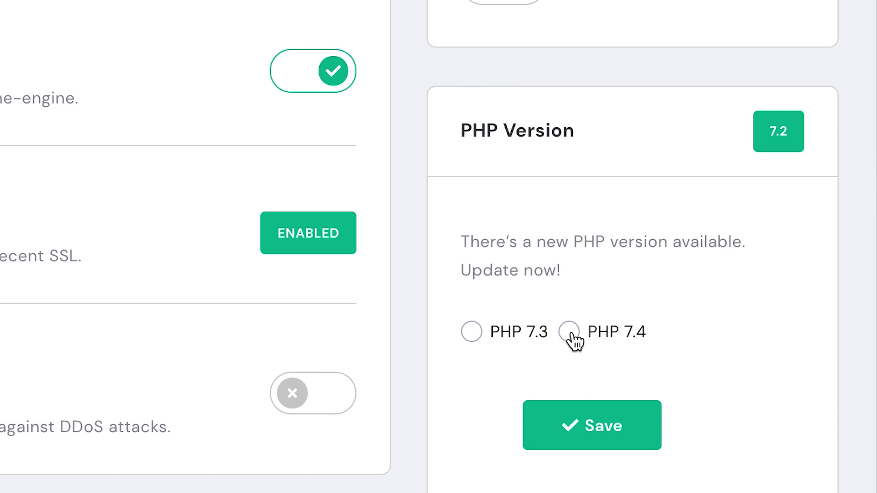
left_click(571, 335)
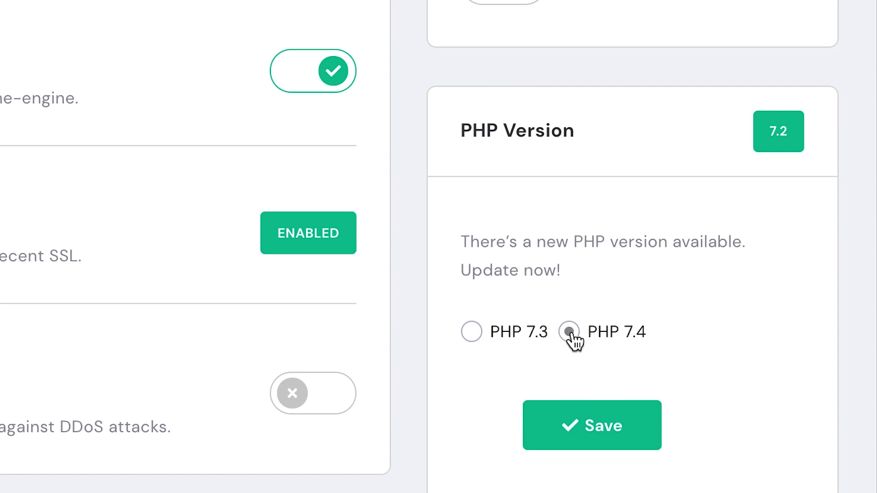
left_click(610, 442)
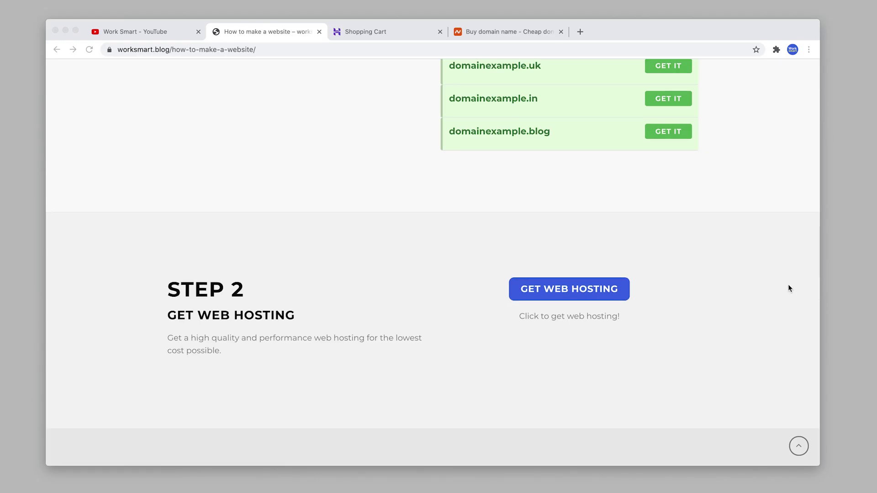
- Scroll to Step 3, Install a Theme, and follow its Download Theme link to ThemeForest's Flatsome page
scroll(788, 284, "down", 4)
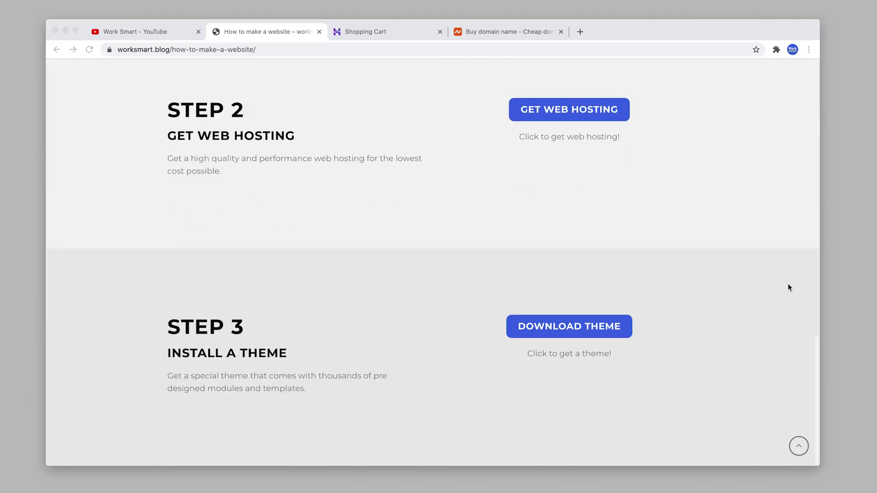
left_click(623, 333)
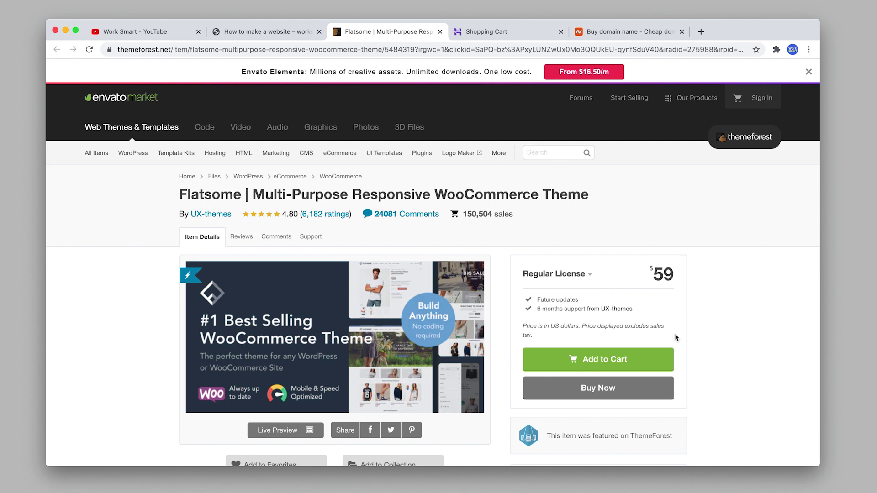
- Start buying the Flatsome theme with Buy Now on ThemeForest
left_click(627, 394)
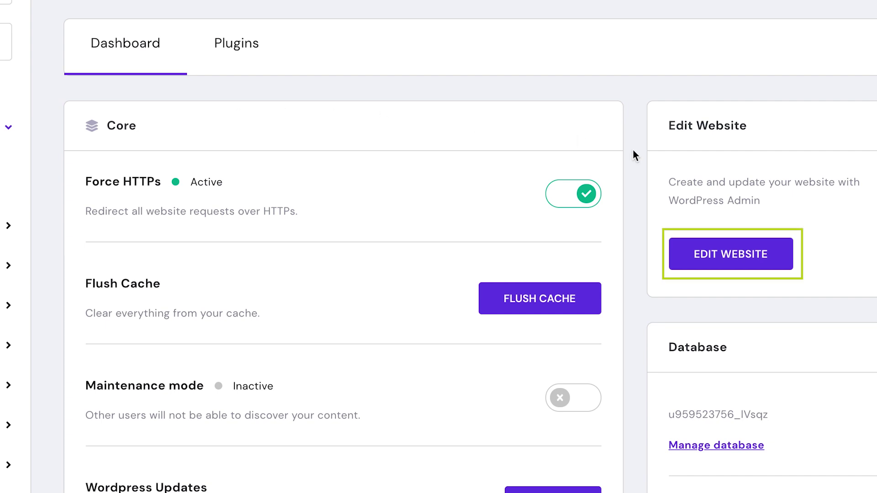
- Open the new site's WordPress admin Dashboard from Hostinger
left_click(733, 259)
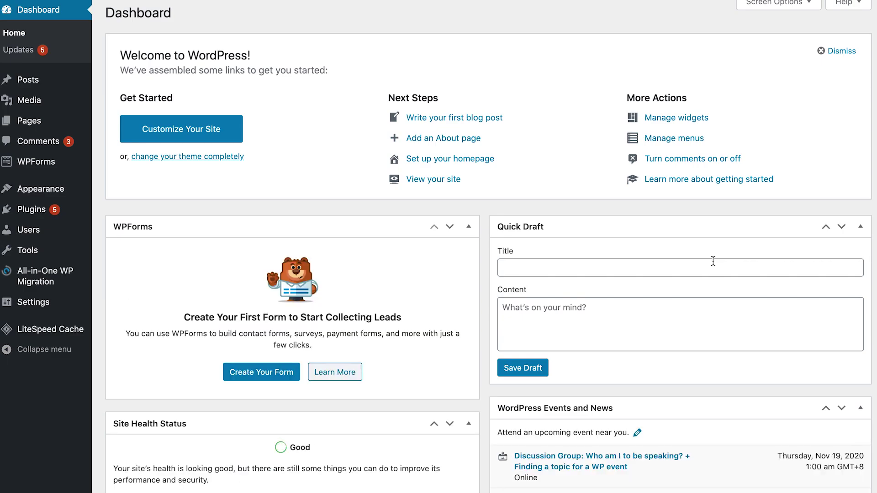
- Go to Themes, Add New and reveal the theme zip upload form
mouse_move(52, 191)
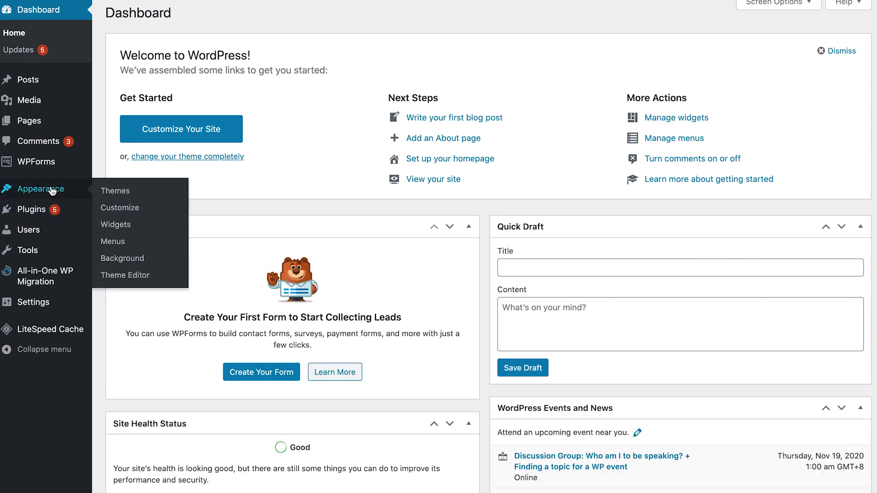
left_click(149, 193)
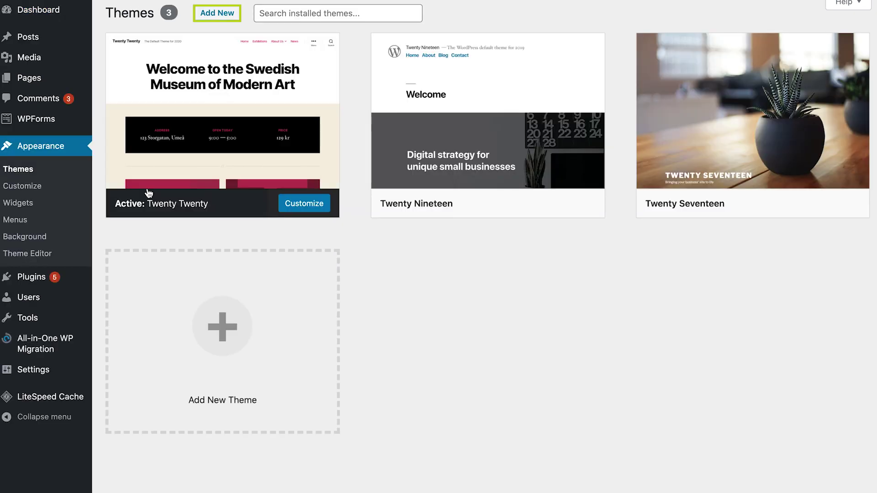
left_click(210, 14)
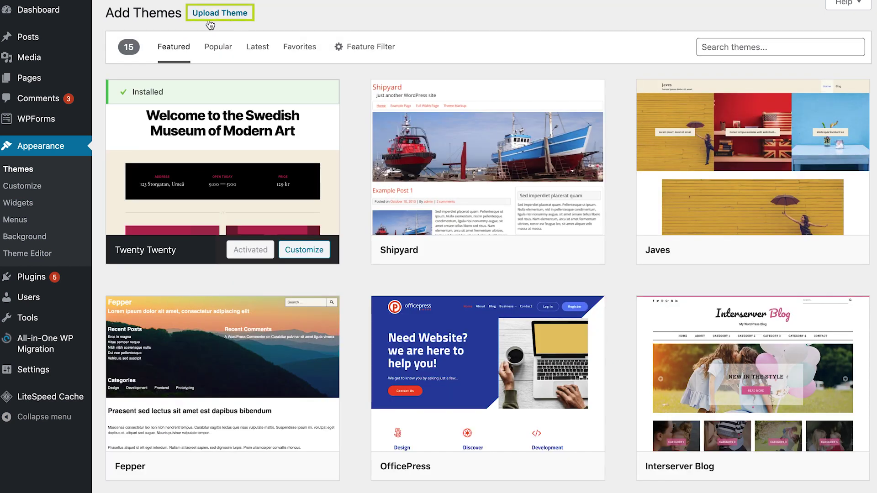
left_click(212, 18)
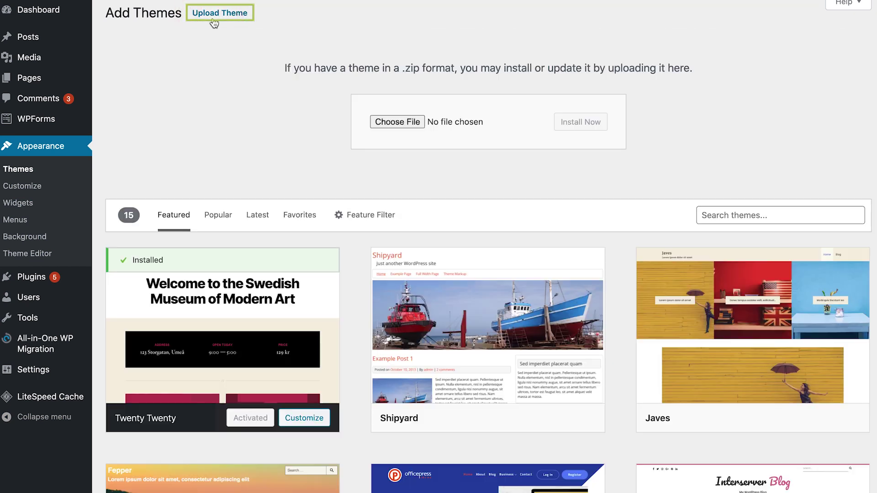
- Select Theme Files/flatsome.zip as the theme to upload and install
left_click(392, 123)
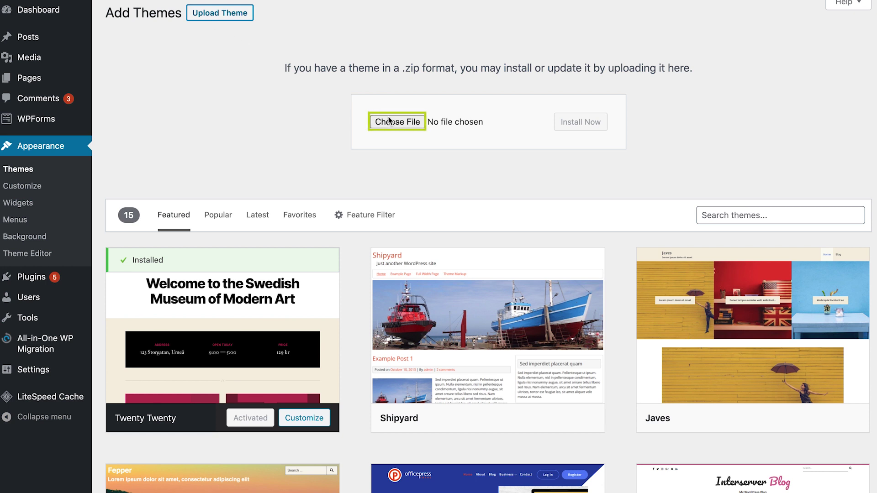
left_click(392, 124)
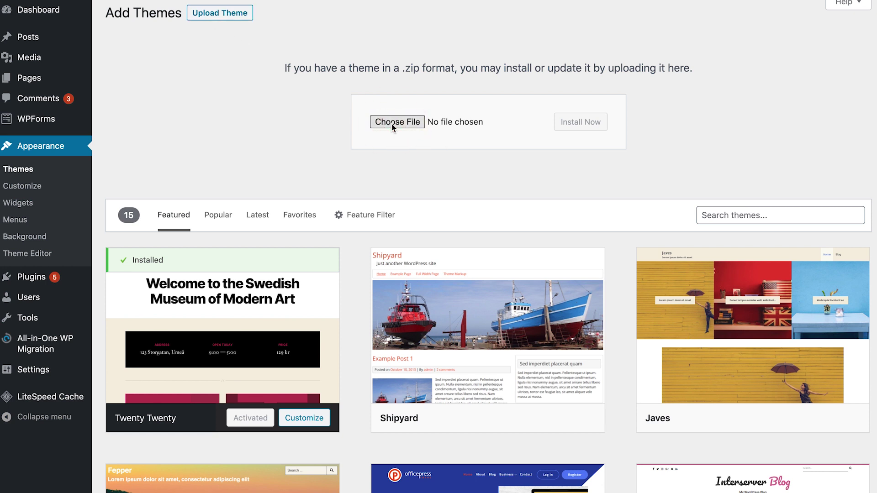
left_click(258, 17)
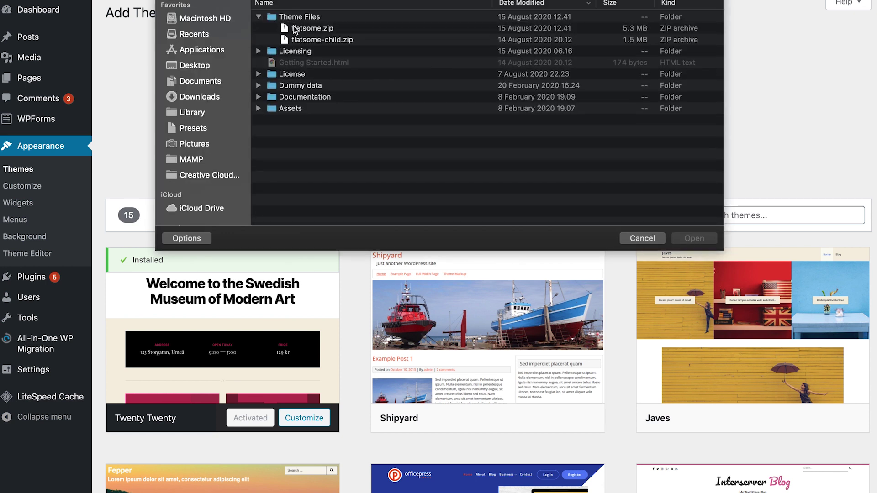
left_click(295, 29)
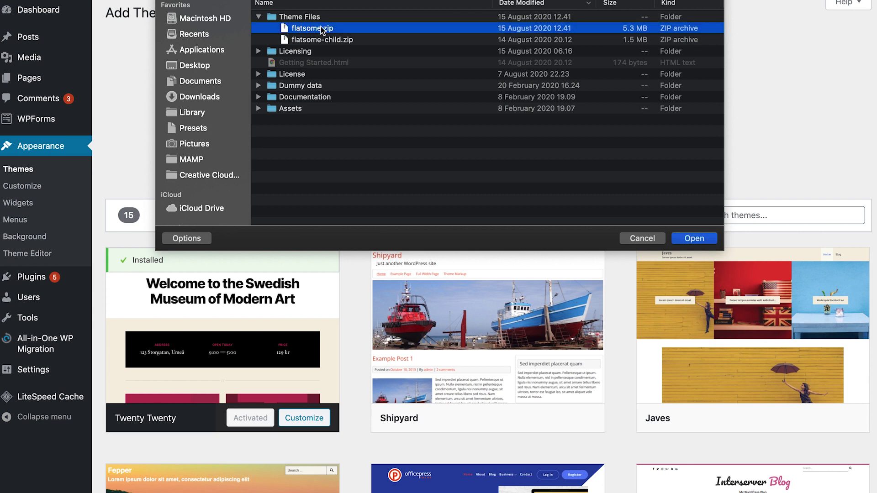
left_click(693, 239)
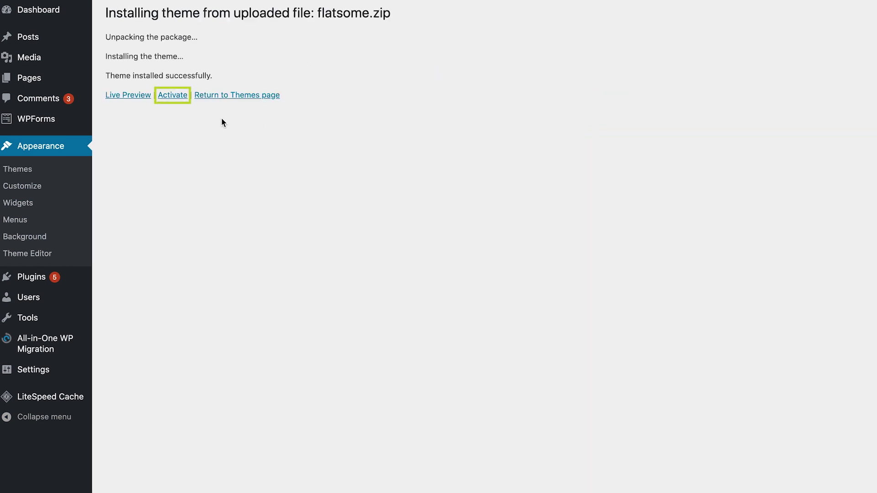
- Activate the installed Flatsome theme and skip its setup wizard
left_click(176, 98)
left_click(176, 102)
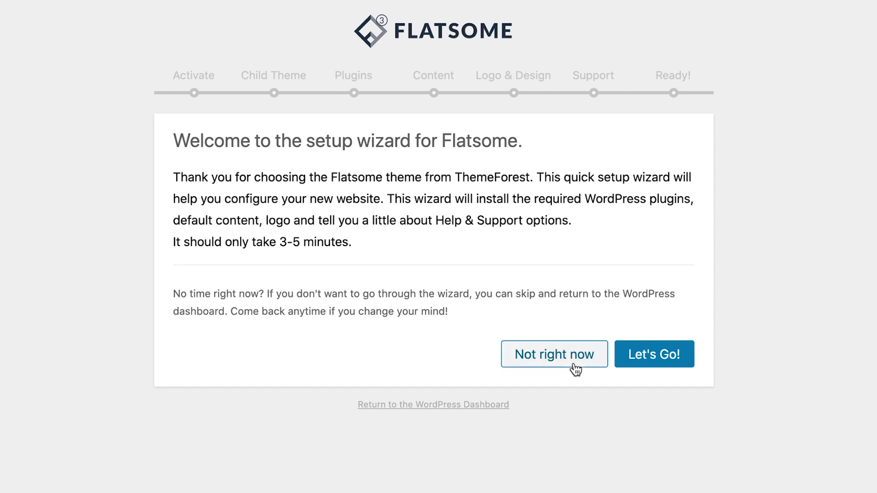
left_click(575, 370)
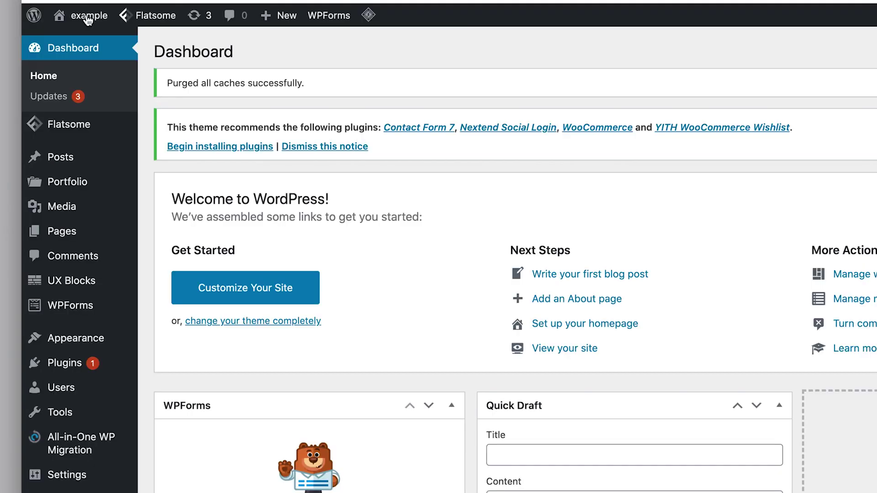
- Visit the live site from the admin bar to see the Flatsome design
mouse_move(88, 16)
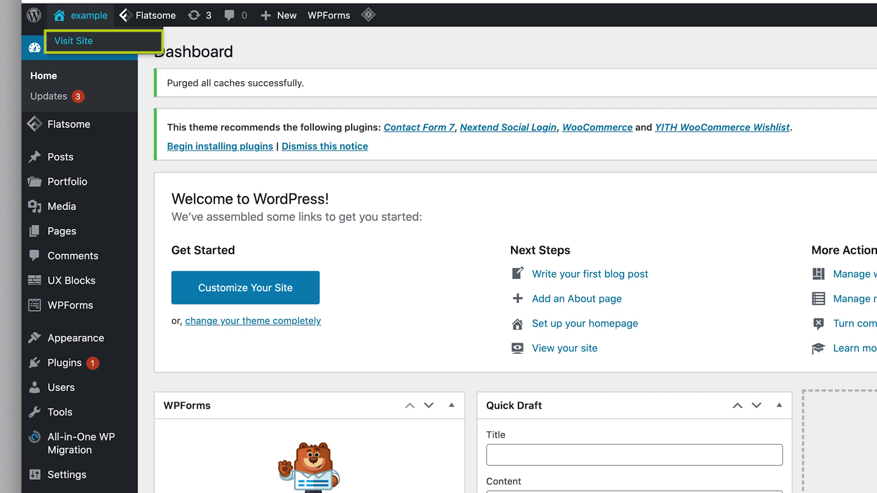
left_click(73, 41)
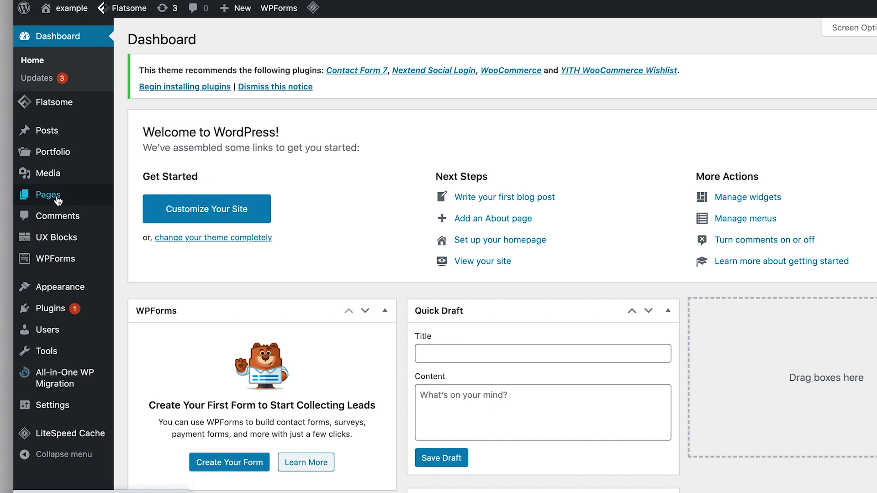
- Move the Privacy Policy and Sample Page to Trash with a bulk action
mouse_move(59, 198)
left_click(147, 200)
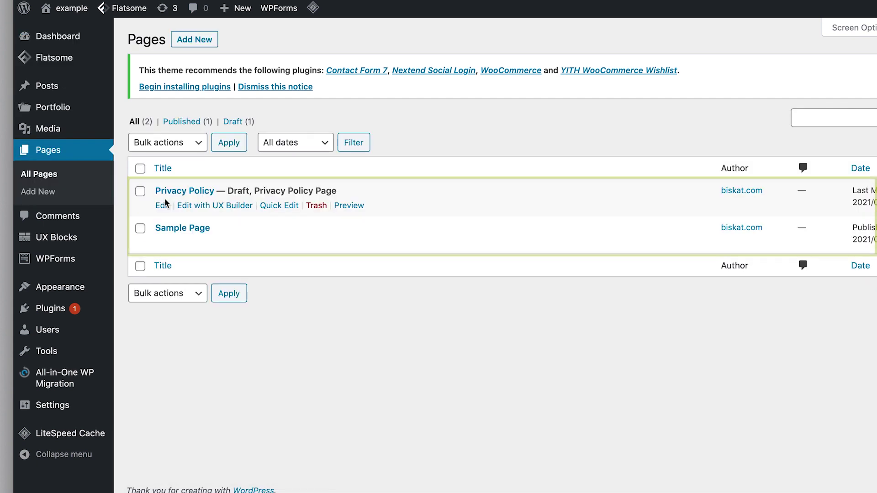
left_click(142, 196)
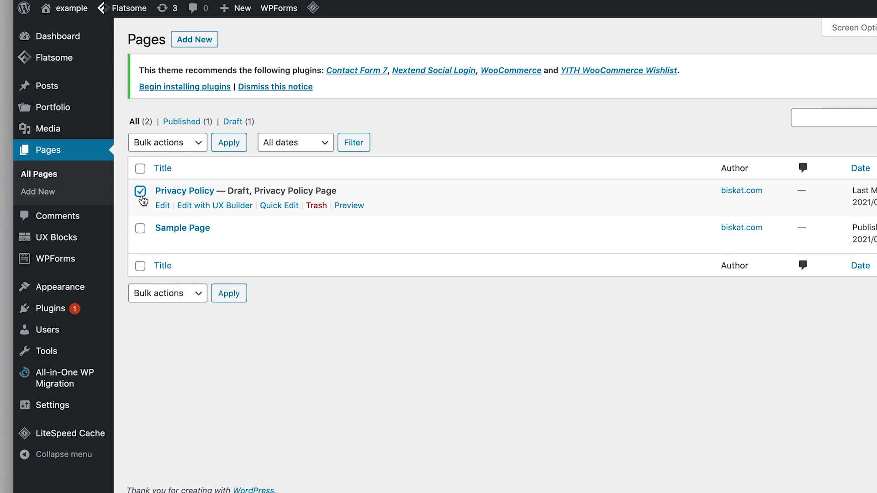
left_click(141, 228)
left_click(192, 146)
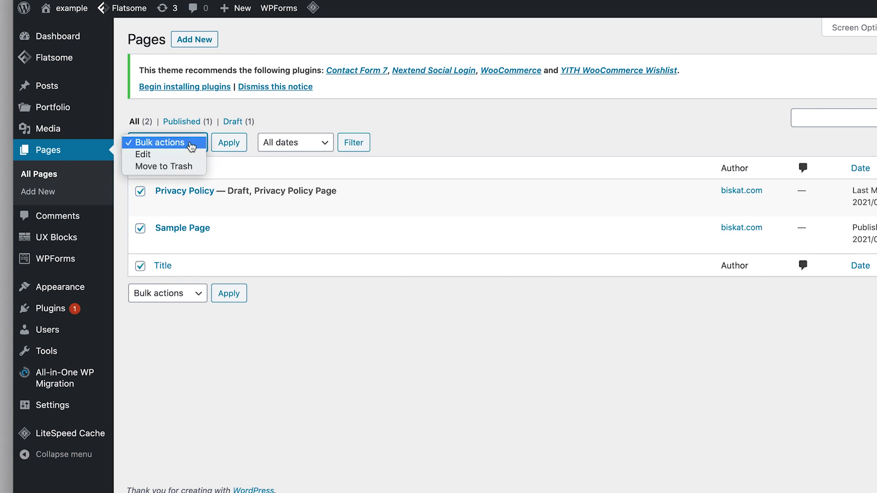
left_click(188, 172)
left_click(224, 147)
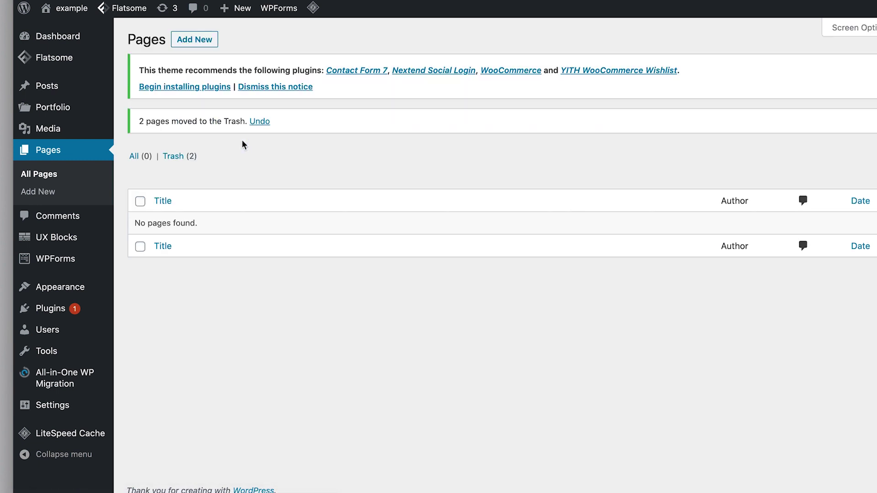
- Create and publish a new page titled 'Home'
left_click(203, 41)
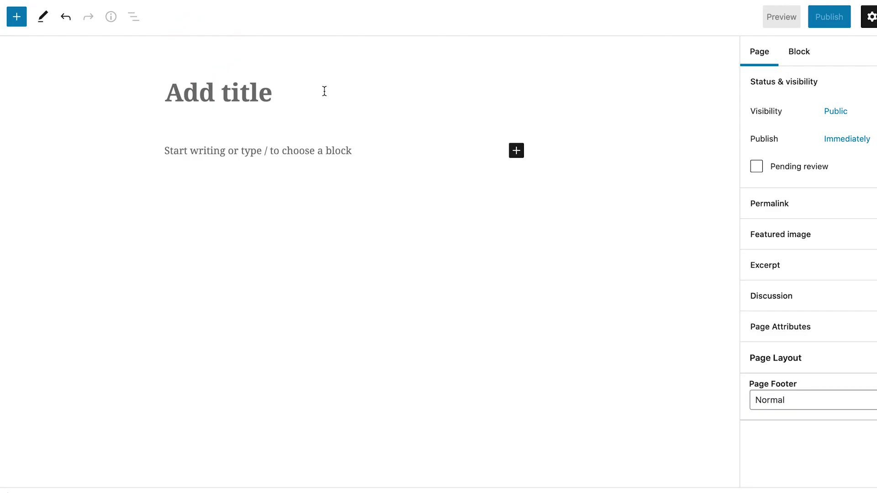
left_click(279, 92)
type("H")
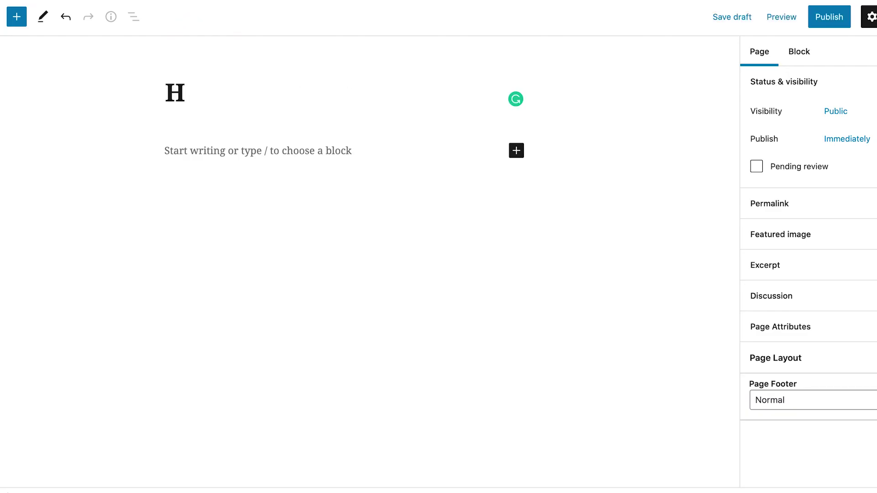
type("ome")
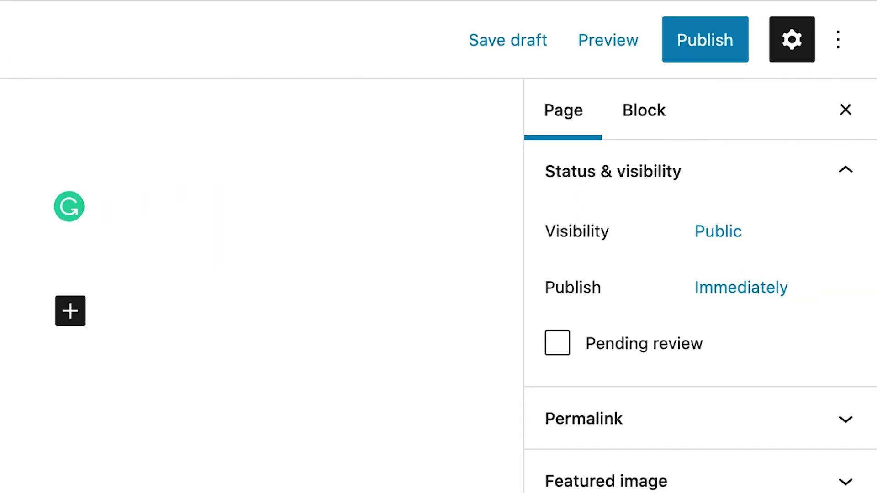
left_click(672, 39)
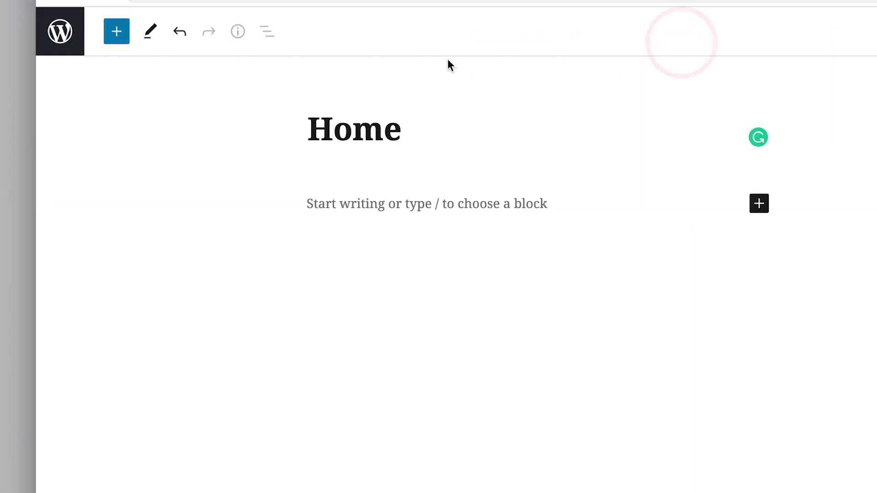
left_click(62, 42)
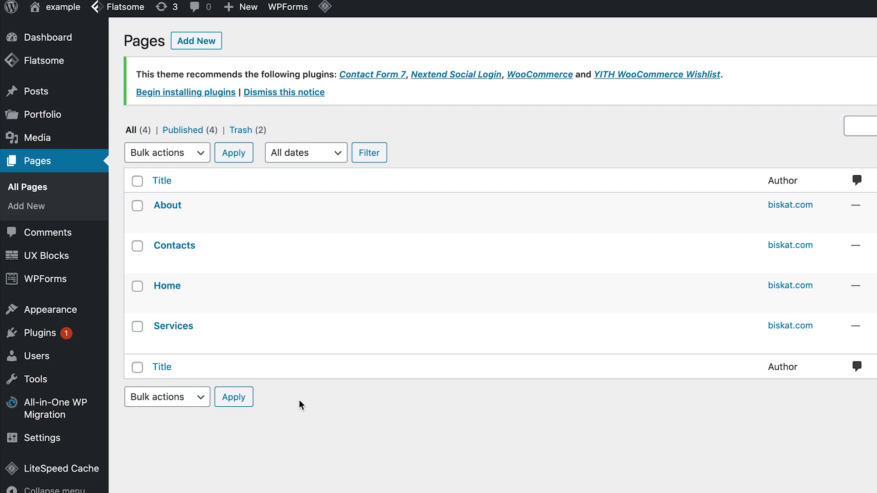
- Switch the permalink structure to Post name
mouse_move(78, 444)
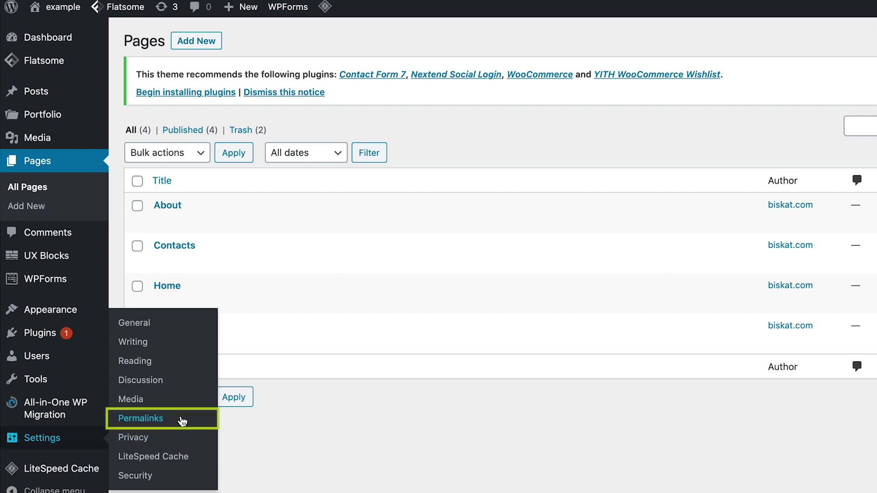
left_click(183, 422)
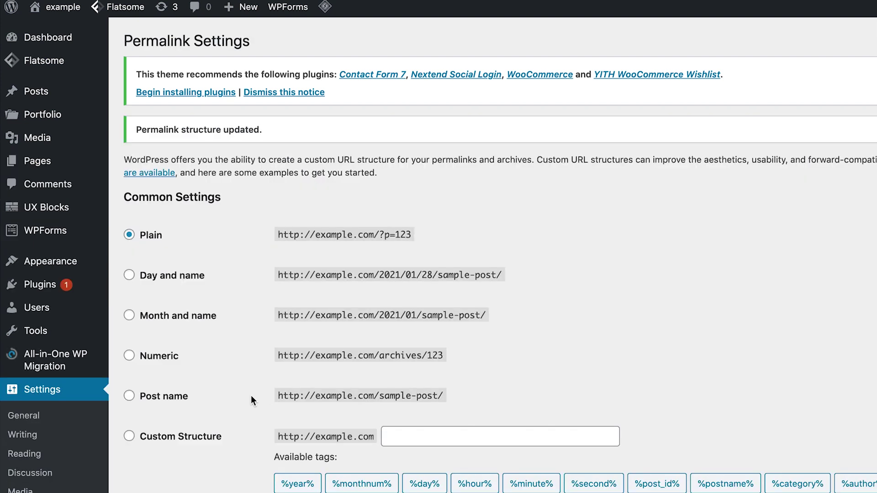
left_click(161, 400)
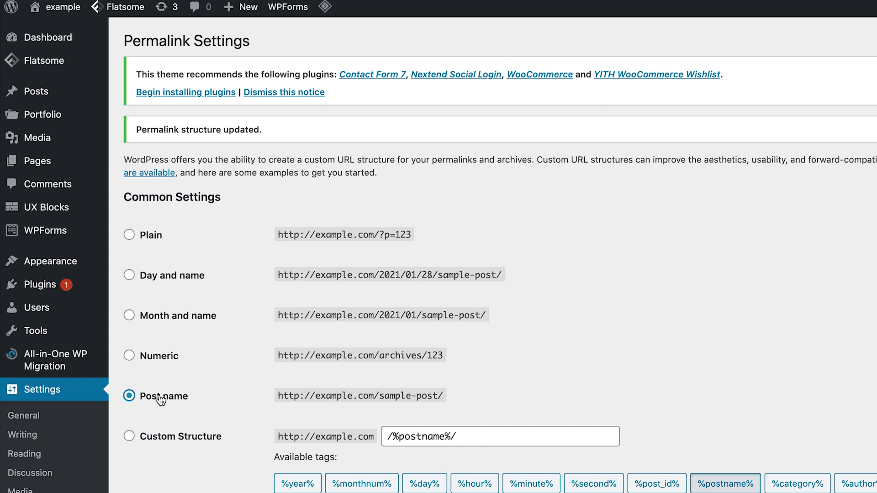
scroll(161, 389, "down", 5)
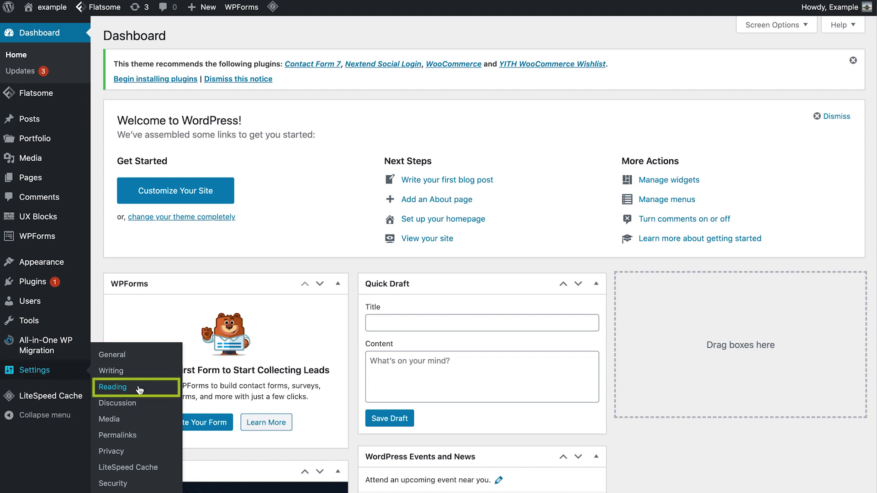
- In Reading settings, make the static Home page the homepage and save
left_click(113, 387)
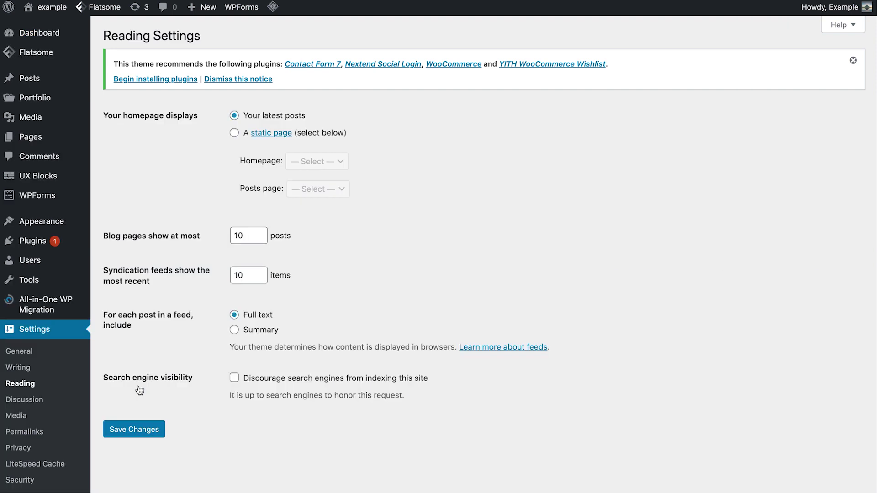
left_click(234, 133)
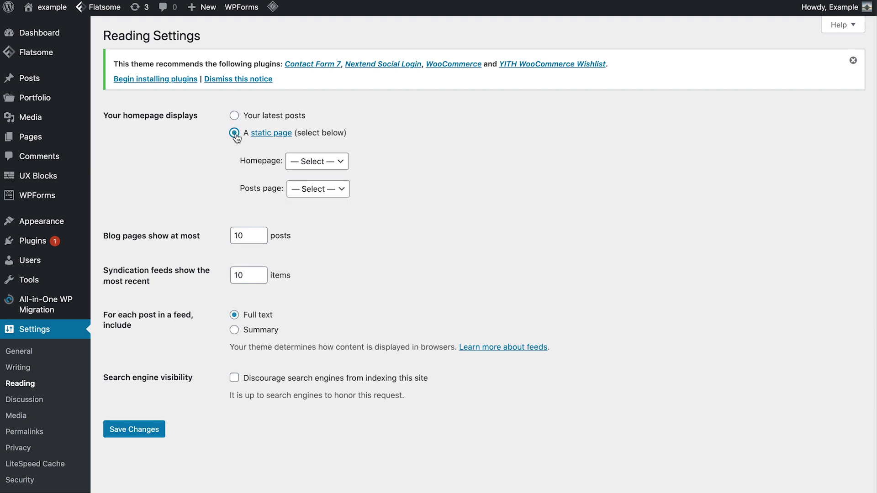
left_click(335, 164)
left_click(329, 195)
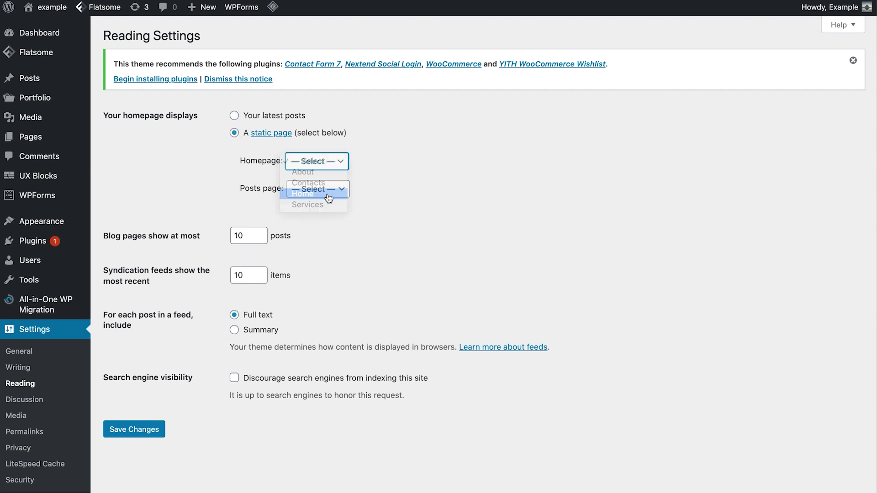
left_click(147, 437)
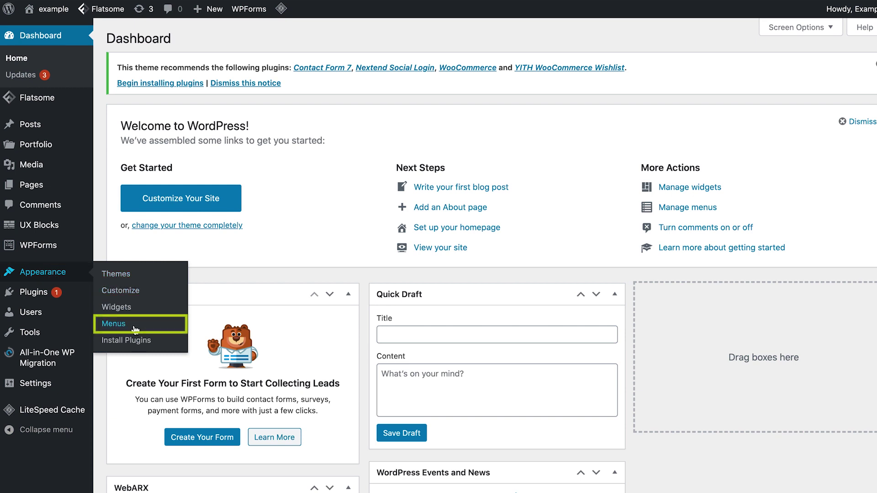
- Create a new menu named 'main'
left_click(166, 323)
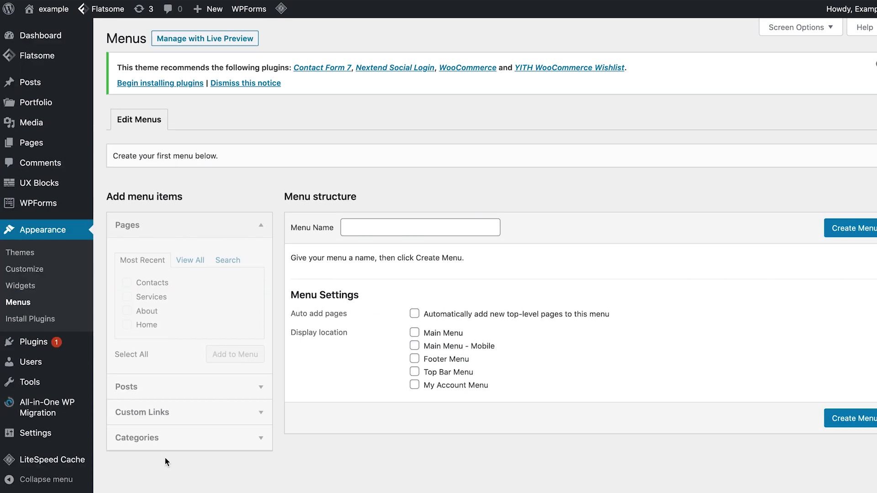
left_click(371, 233)
type("main")
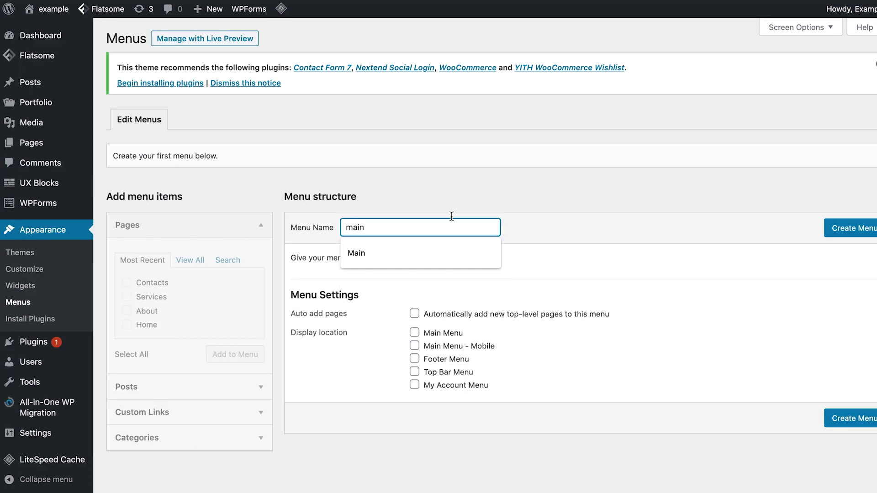
left_click(852, 228)
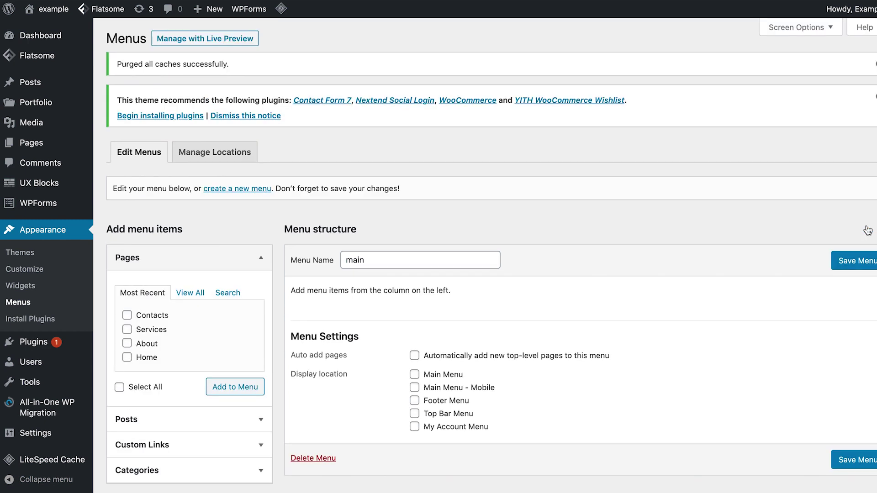
- Add Home, About, Services and Contacts to the menu and order them that way
left_click(127, 315)
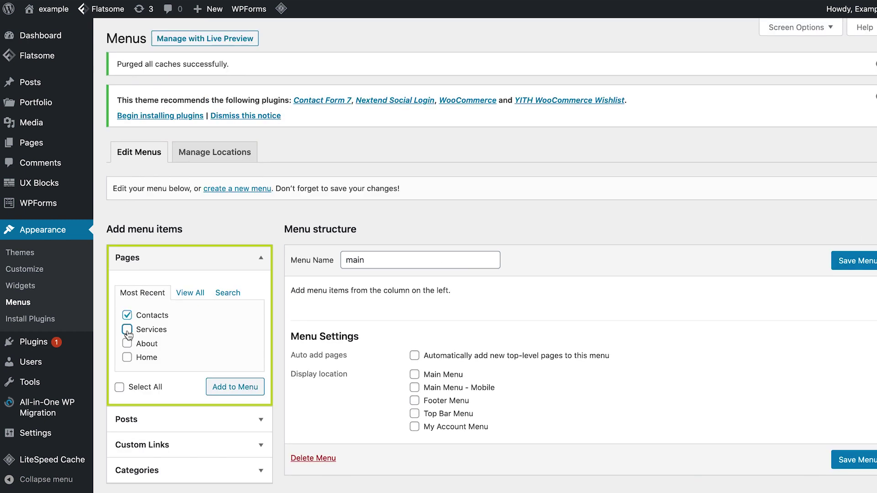
left_click(127, 329)
left_click(127, 343)
left_click(127, 357)
left_click(235, 388)
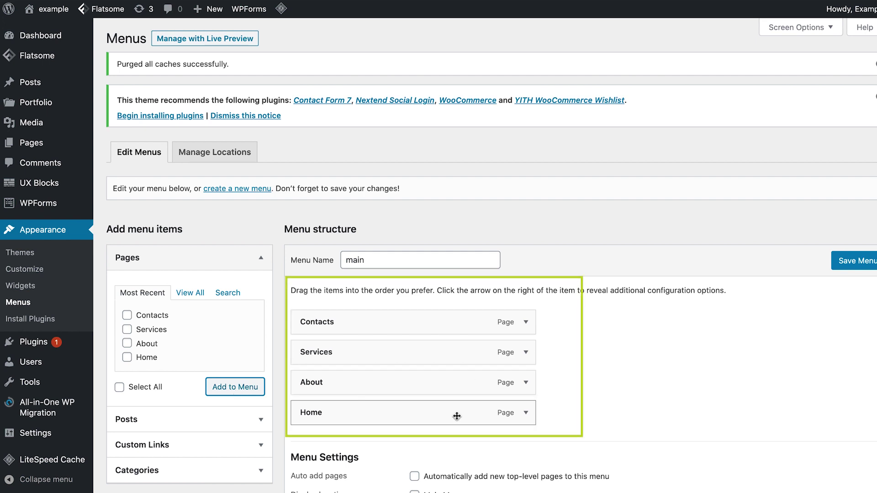
left_click_drag(454, 414, 386, 351)
left_click_drag(372, 413, 375, 379)
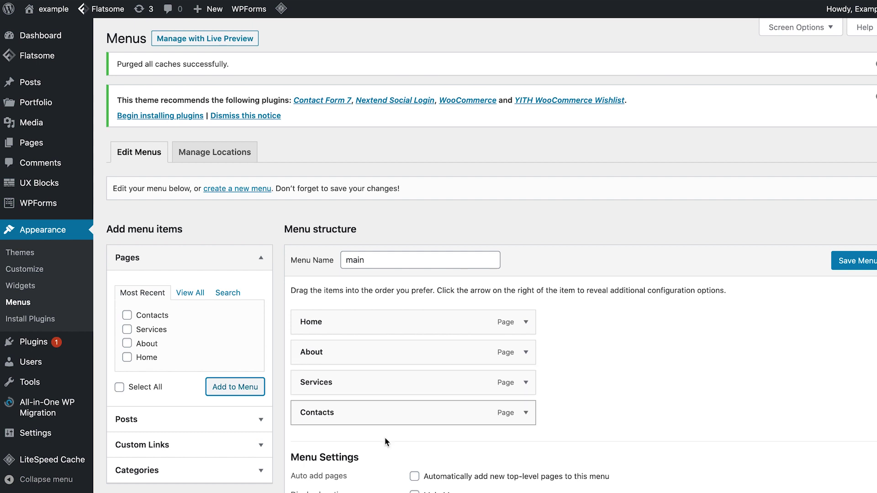
- Assign the menu to Main Menu and Main Menu - Mobile, save, and view the live site
scroll(385, 433, "down", 1)
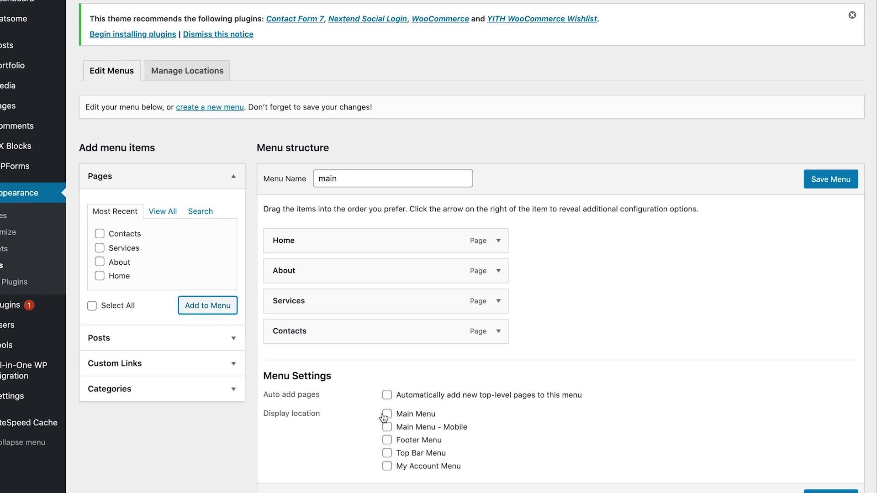
left_click(386, 415)
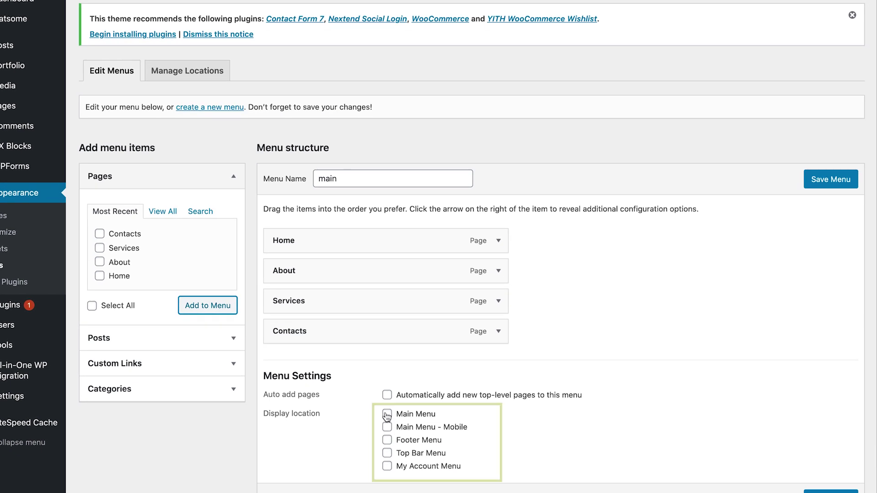
left_click(387, 427)
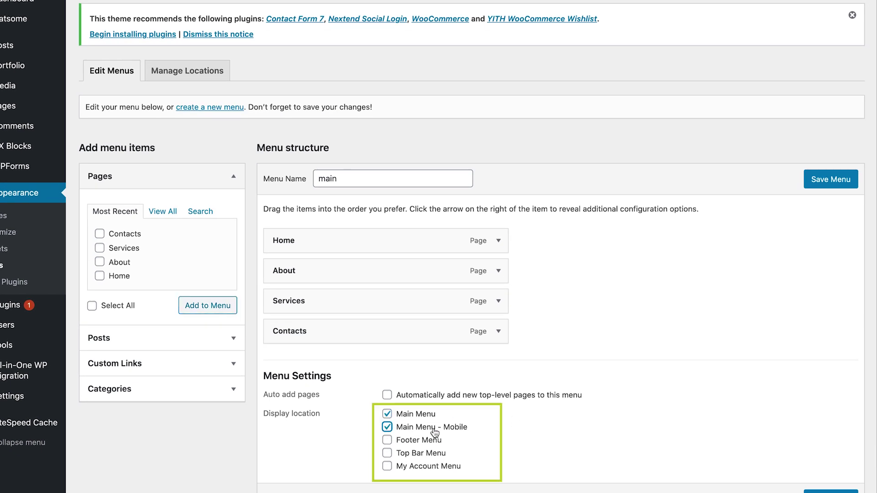
scroll(550, 480, "down", 2)
left_click(832, 465)
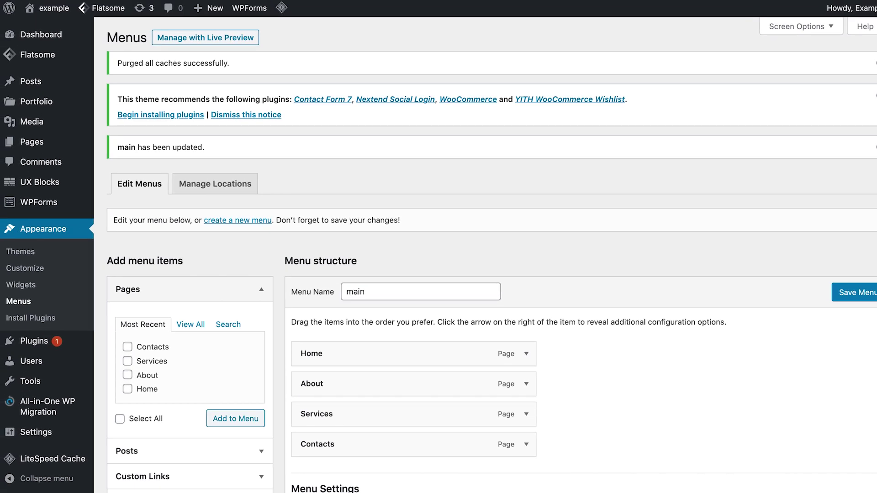
mouse_move(27, 0)
left_click(55, 31)
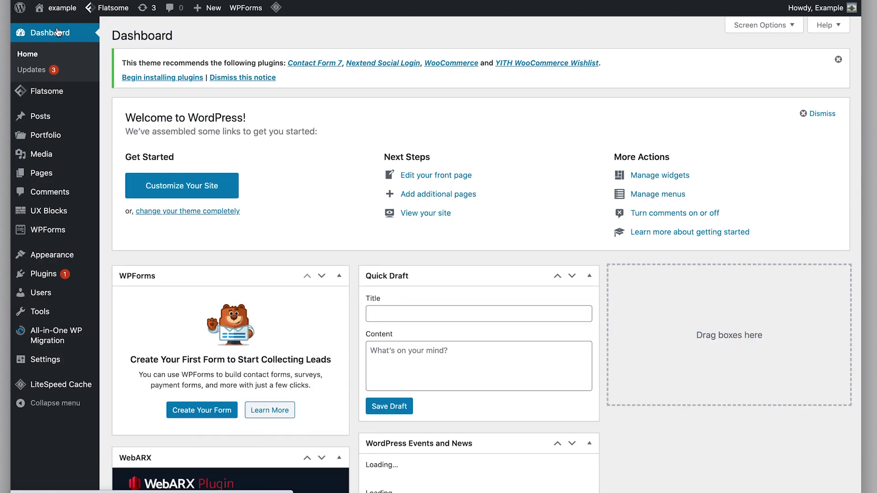
- Apply the Flatsome header preset with the logo left and menu plus two buttons right
mouse_move(59, 95)
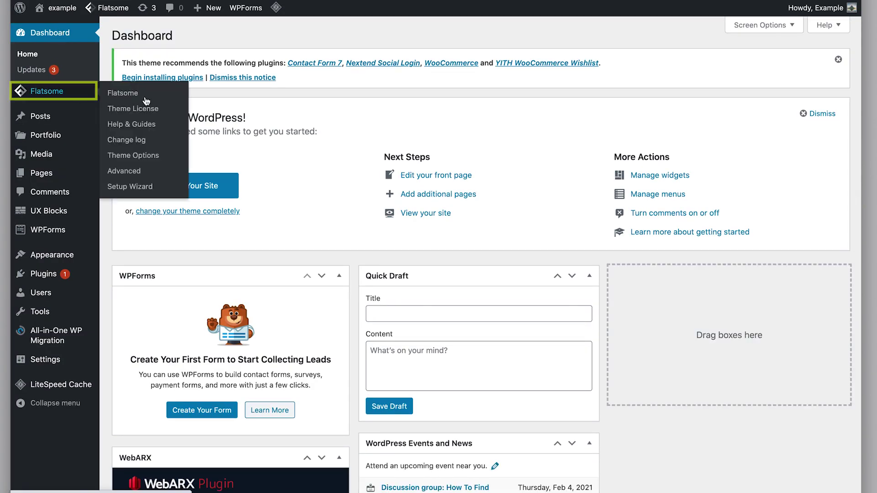
left_click(149, 160)
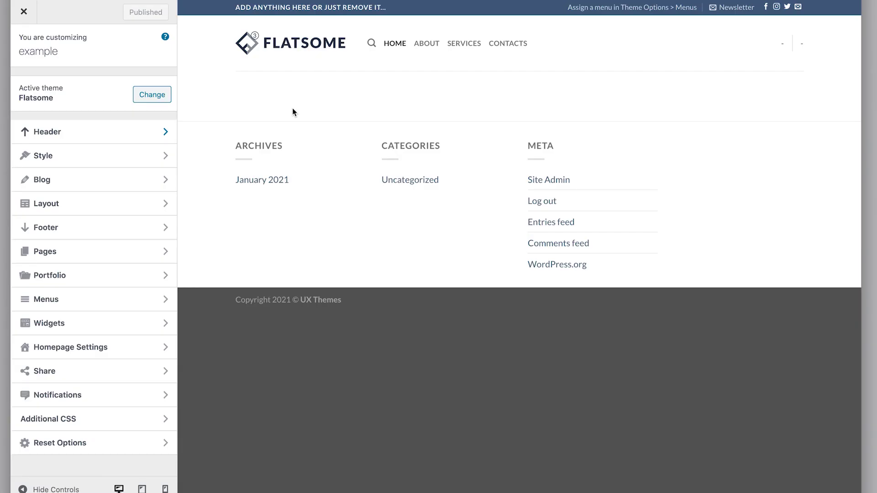
left_click(75, 137)
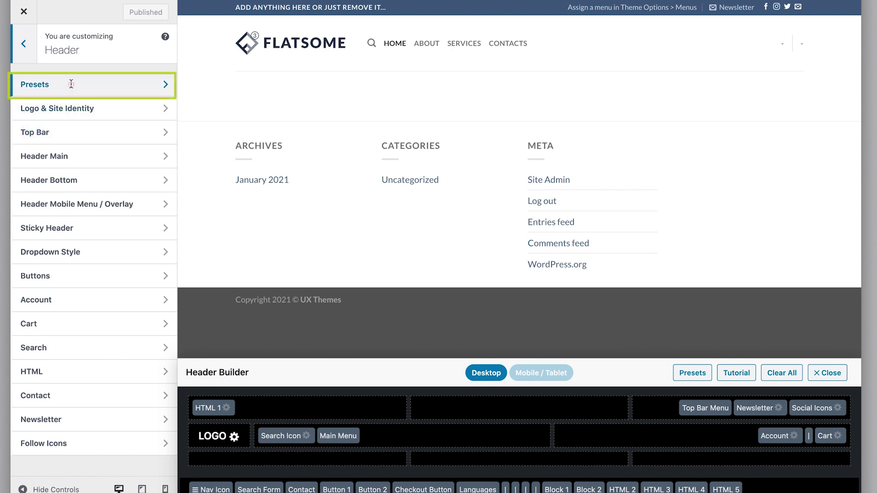
left_click(71, 84)
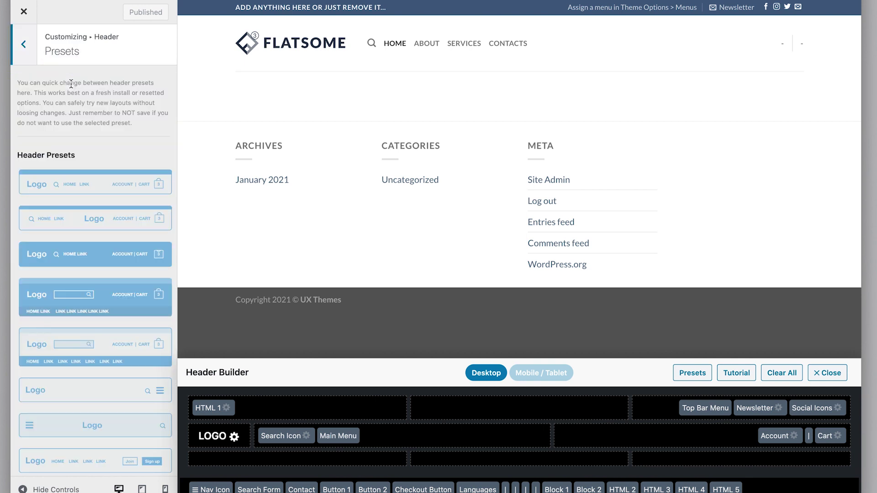
scroll(117, 165, "down", 3)
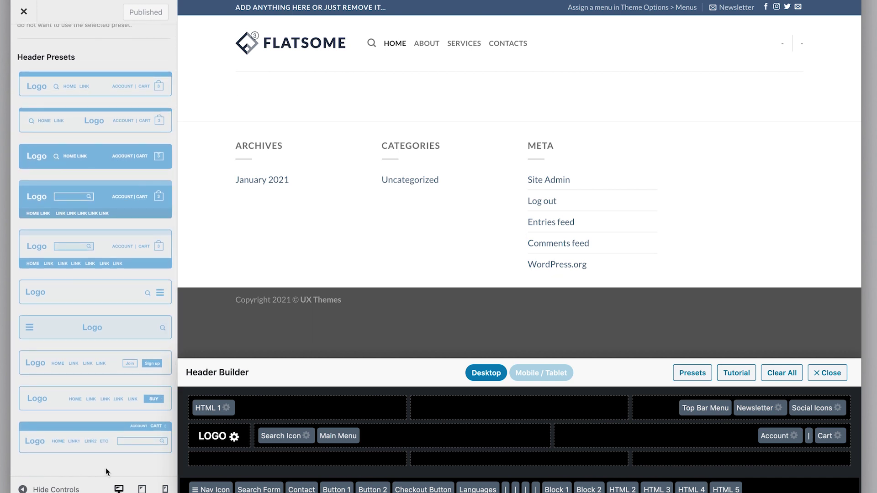
left_click(109, 402)
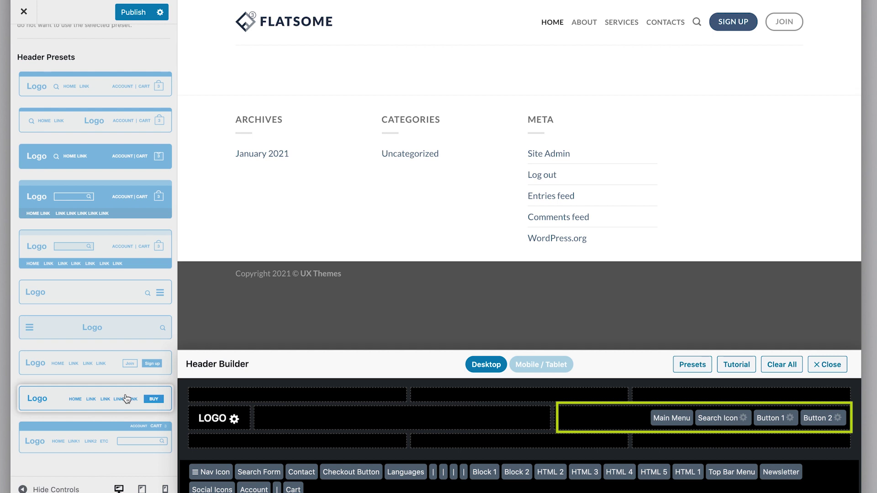
- Drag Button 2 and Button 1 out, move the search icon before the menu, and publish
left_click_drag(818, 418, 823, 473)
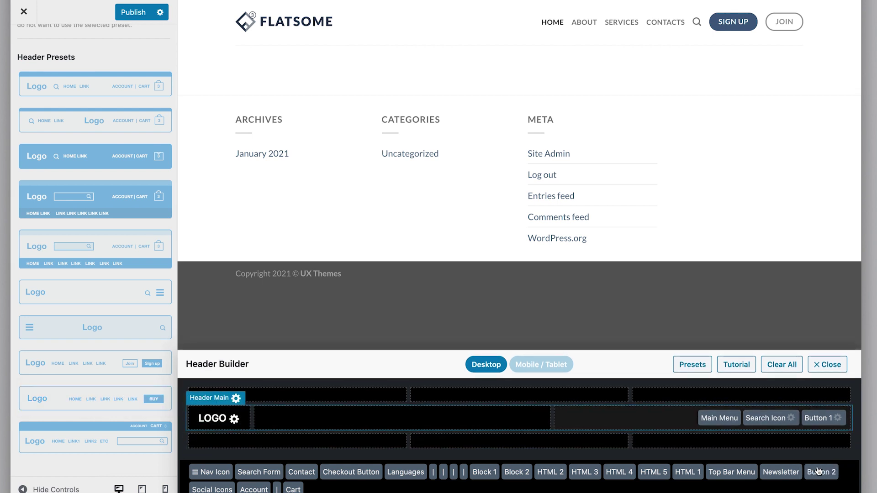
left_click_drag(828, 418, 818, 475)
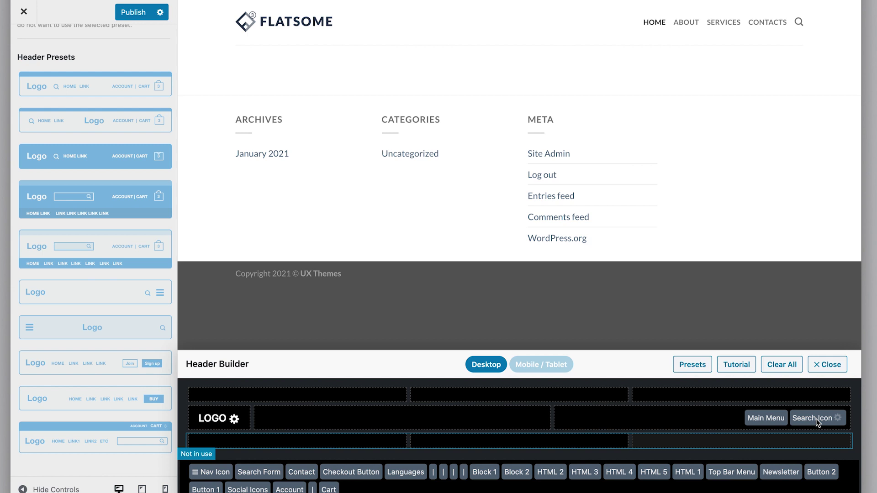
left_click_drag(816, 419, 727, 413)
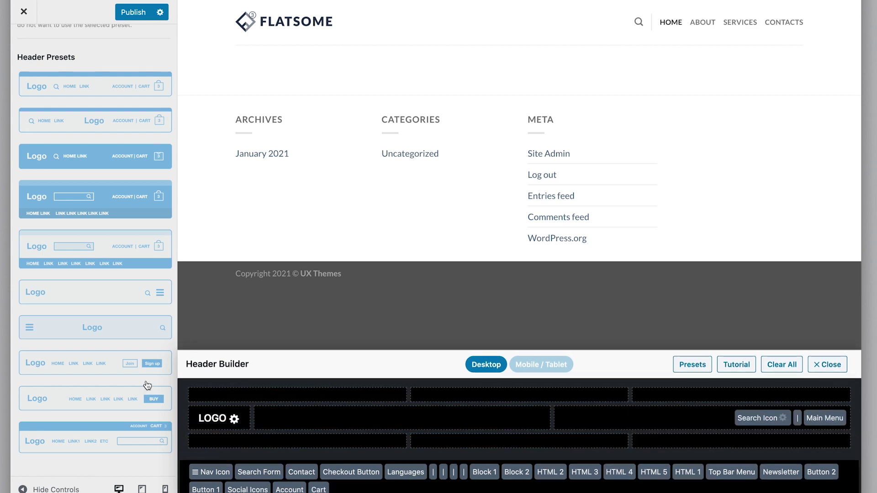
left_click(132, 15)
scroll(71, 56, "up", 3)
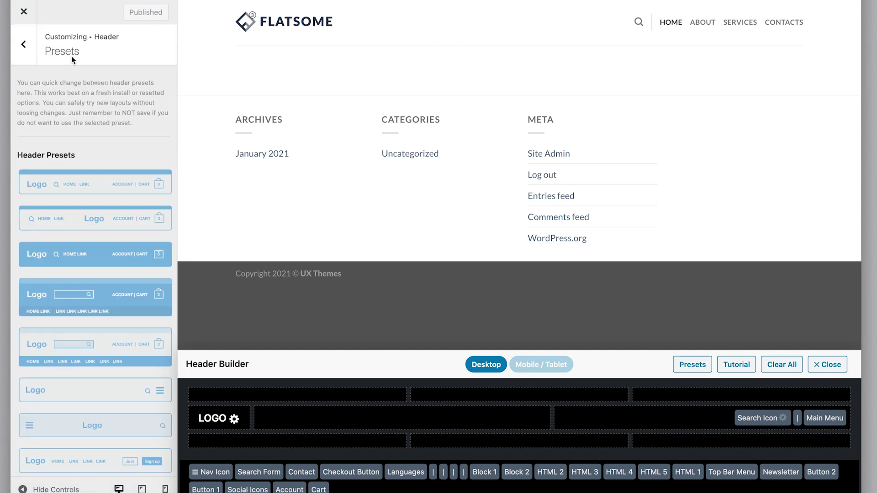
- Set the LOGO image as logo with a 136 container width, clear the tagline, and publish
left_click(24, 36)
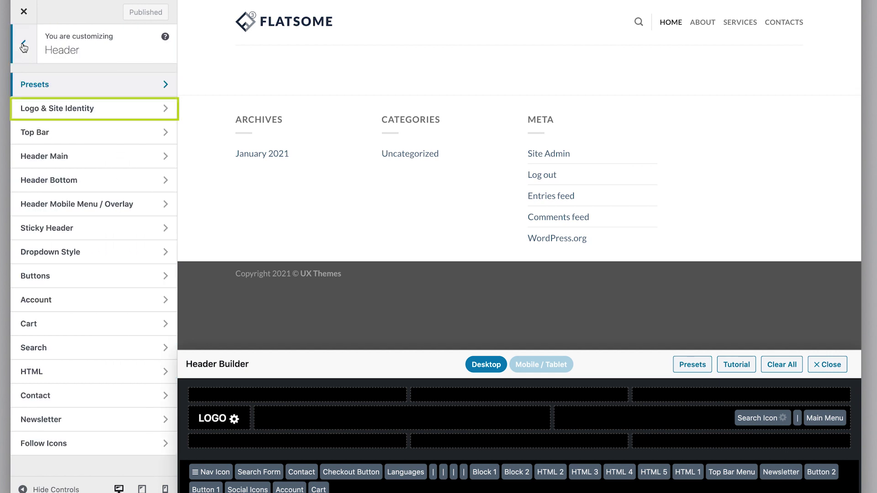
left_click(94, 111)
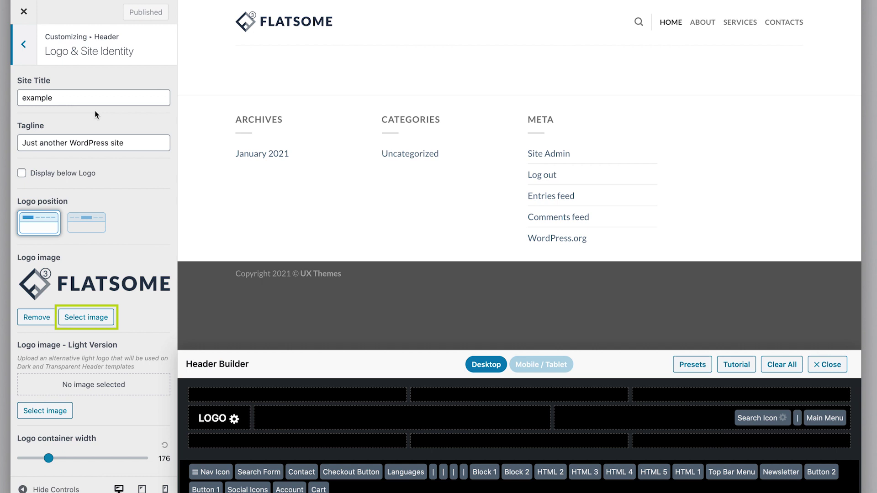
left_click(72, 320)
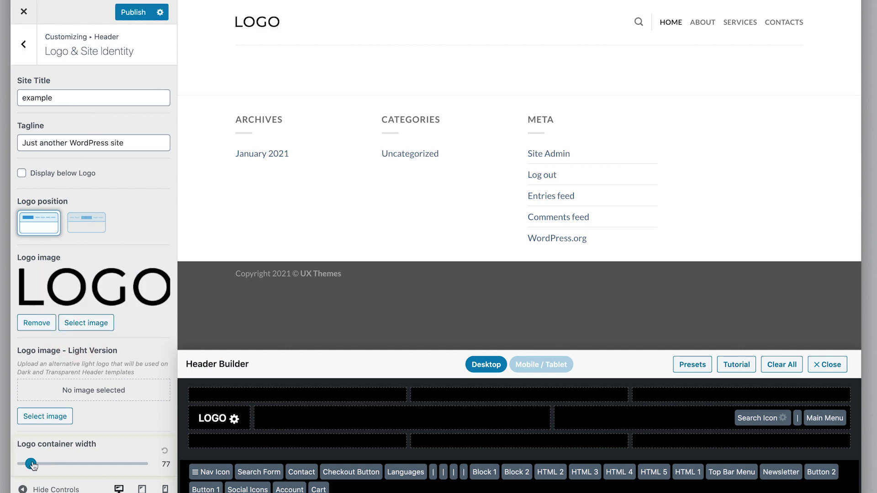
left_click_drag(31, 464, 41, 464)
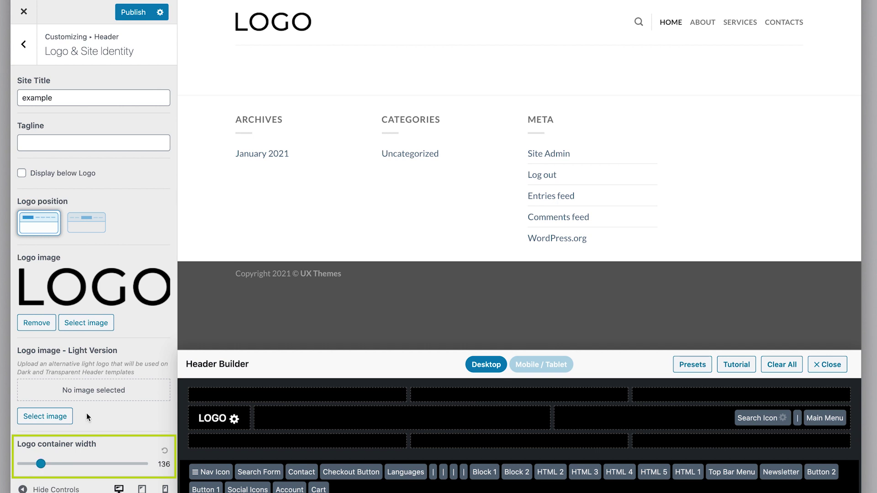
left_click(137, 12)
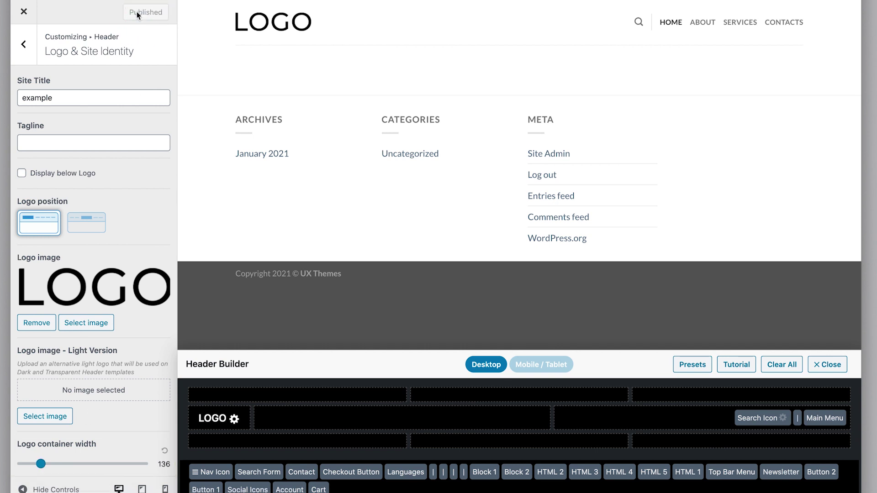
left_click(24, 46)
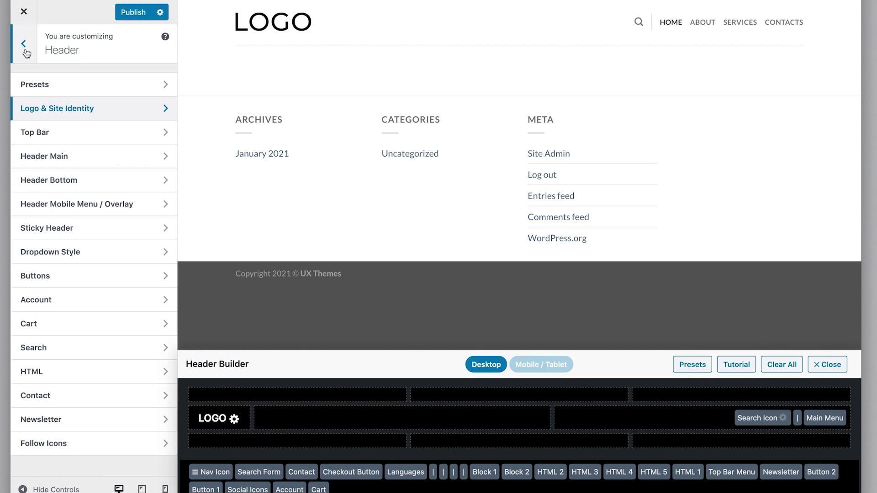
- Set the Header Main navigation size to M and publish the change
left_click(70, 166)
scroll(104, 339, "down", 2)
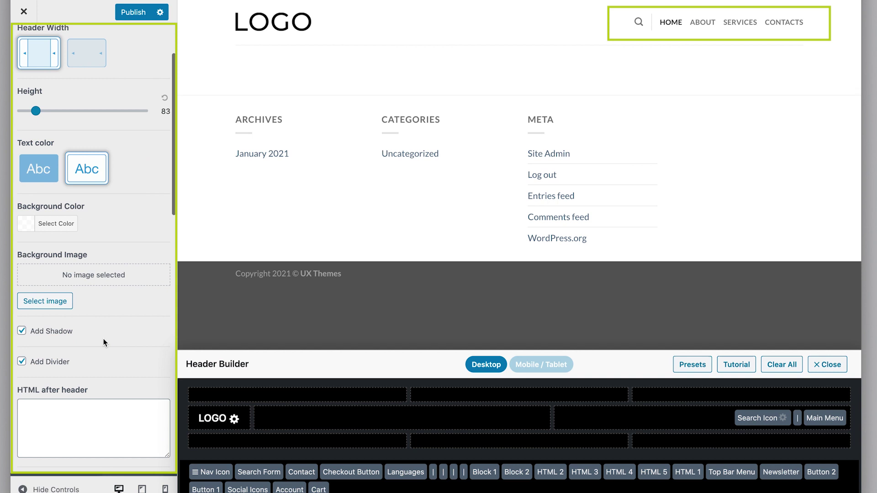
scroll(104, 339, "down", 5)
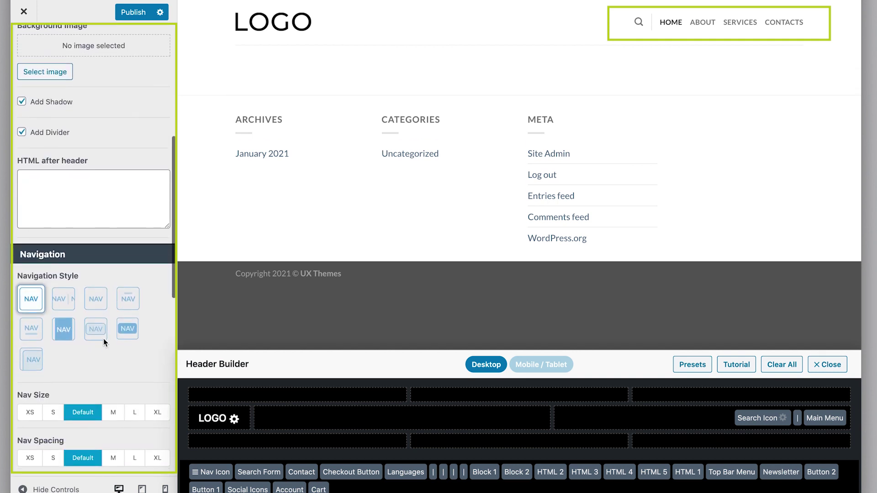
scroll(91, 353, "down", 2)
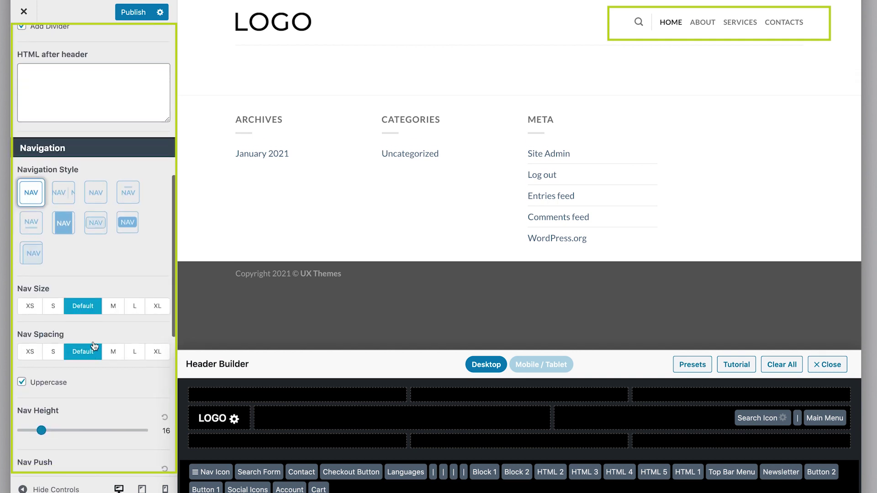
left_click(114, 310)
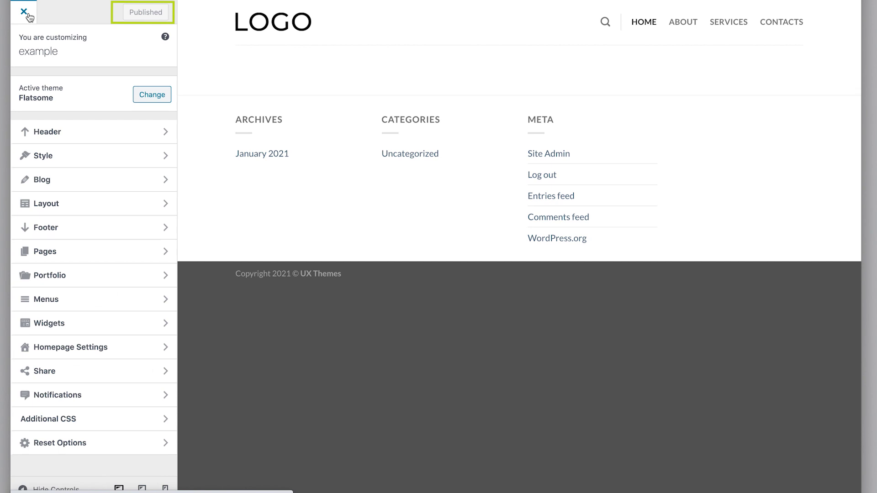
left_click(25, 14)
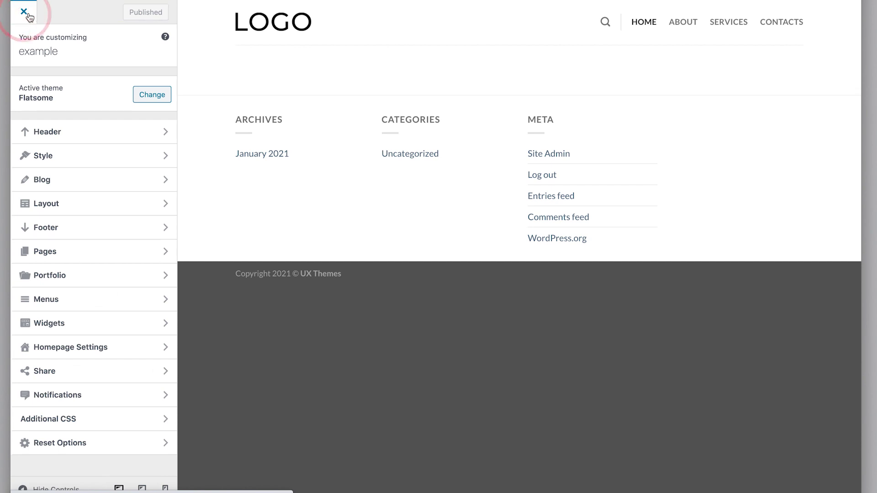
- Visit the live site from the admin bar and edit the Home page with UX Builder
mouse_move(59, 13)
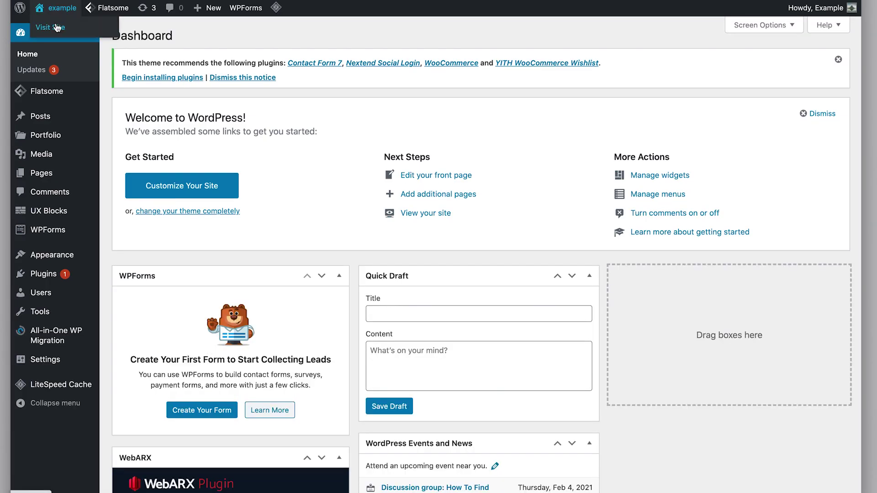
left_click(57, 27)
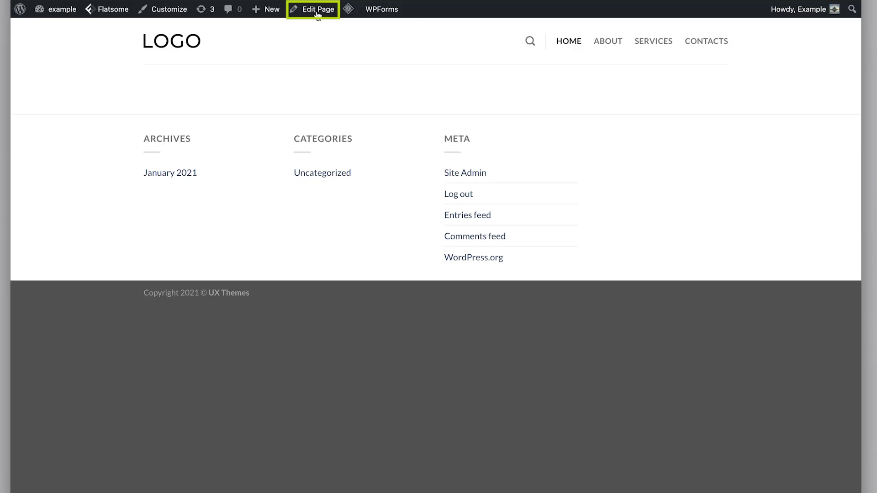
mouse_move(317, 15)
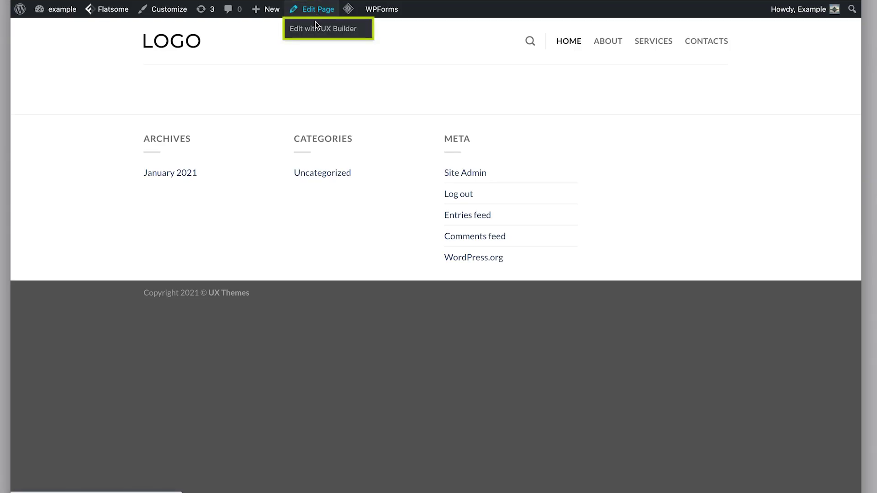
left_click(340, 36)
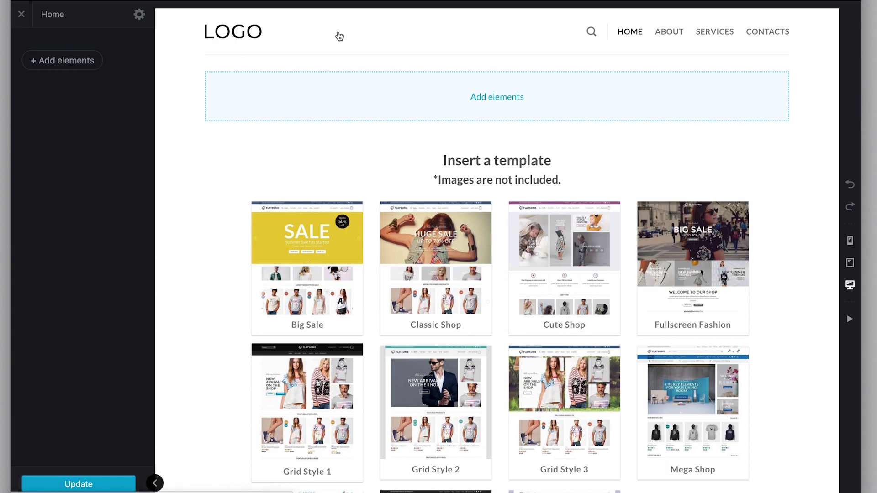
- Switch the Home page template to 'Page - Full Width', apply it and update the page
left_click(140, 17)
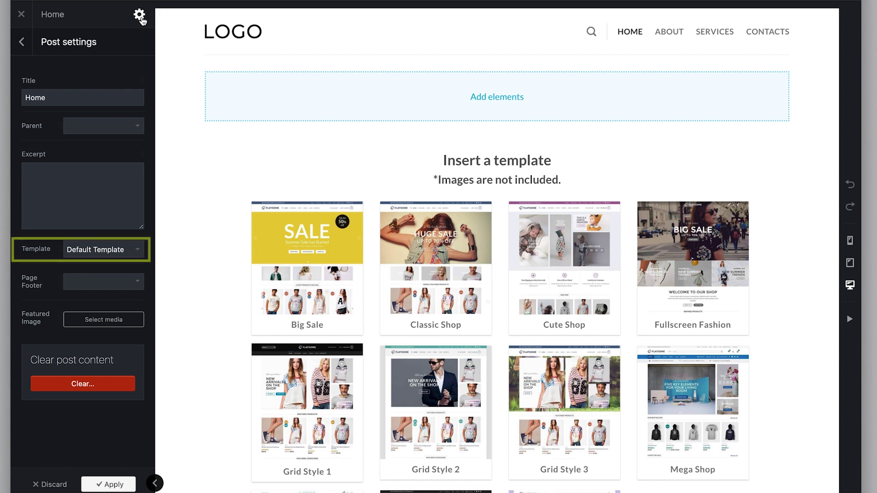
left_click(120, 251)
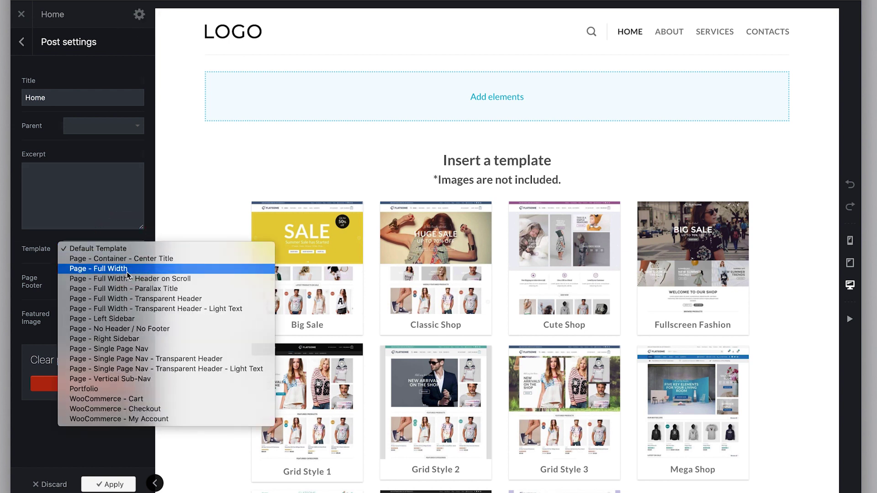
left_click(128, 273)
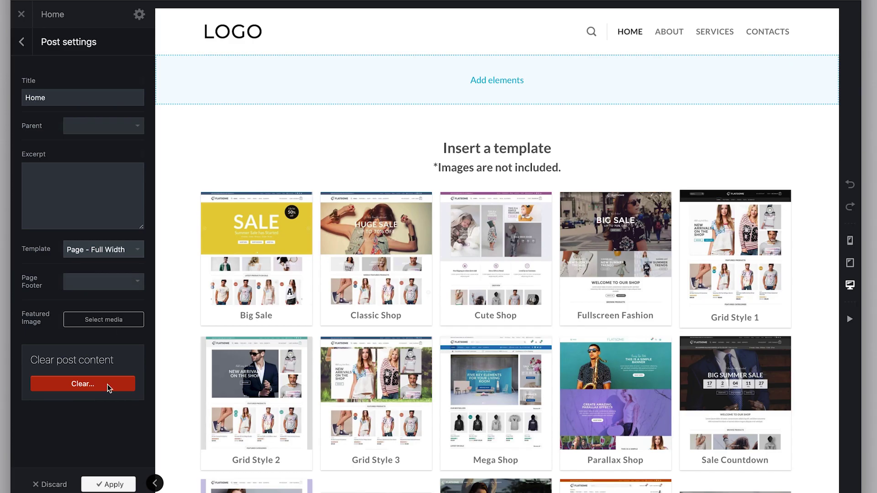
left_click(114, 485)
left_click(115, 489)
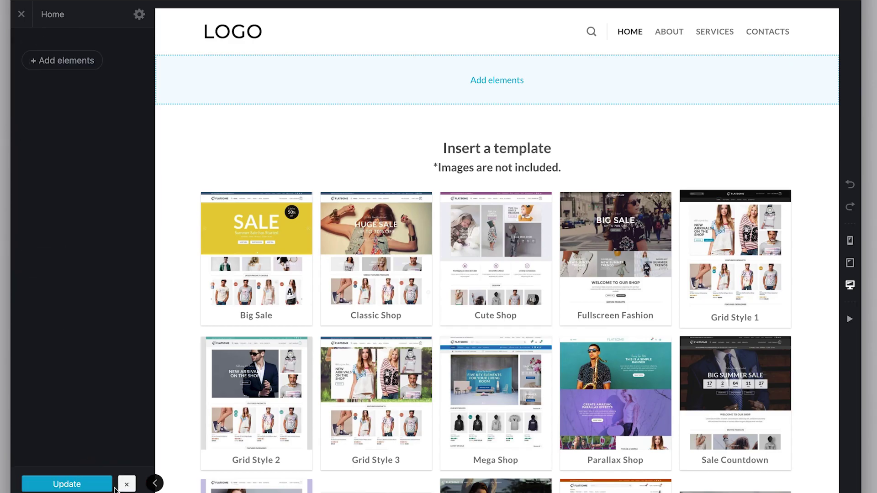
left_click(74, 62)
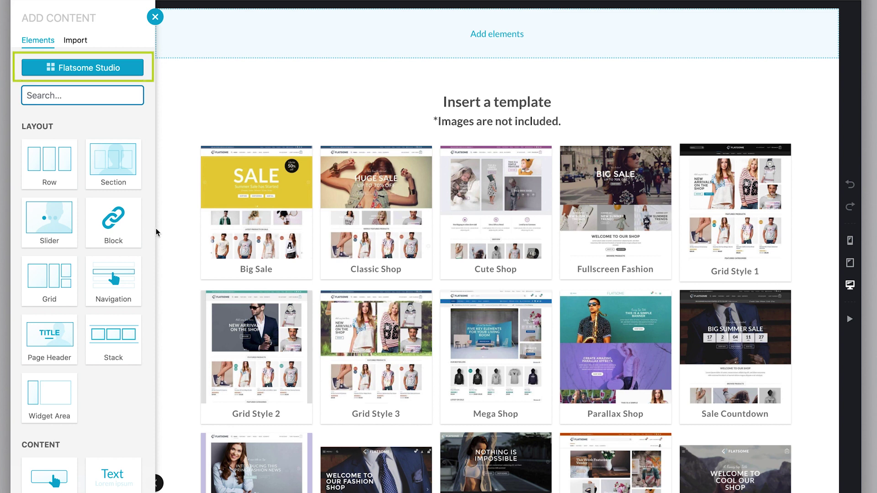
- Import the Cover Interior block from Flatsome Studio's Headers category, including its image
left_click(100, 72)
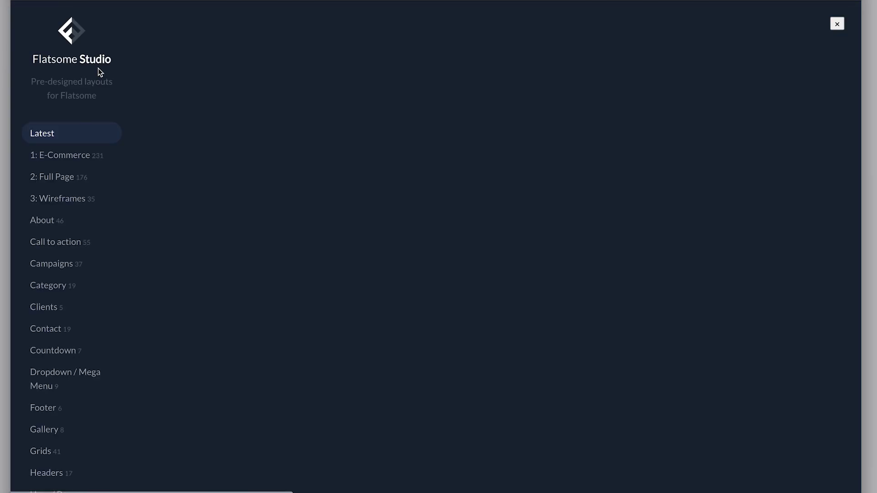
scroll(147, 72, "down", 2)
scroll(148, 72, "down", 4)
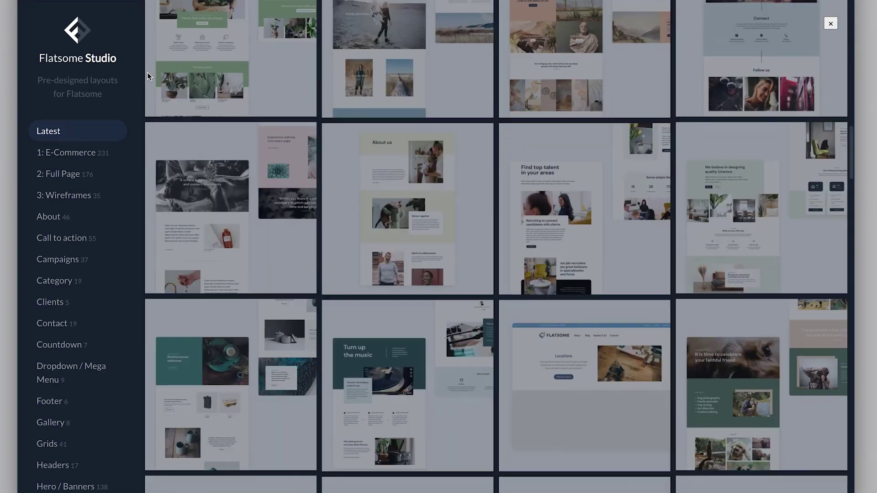
scroll(147, 73, "down", 3)
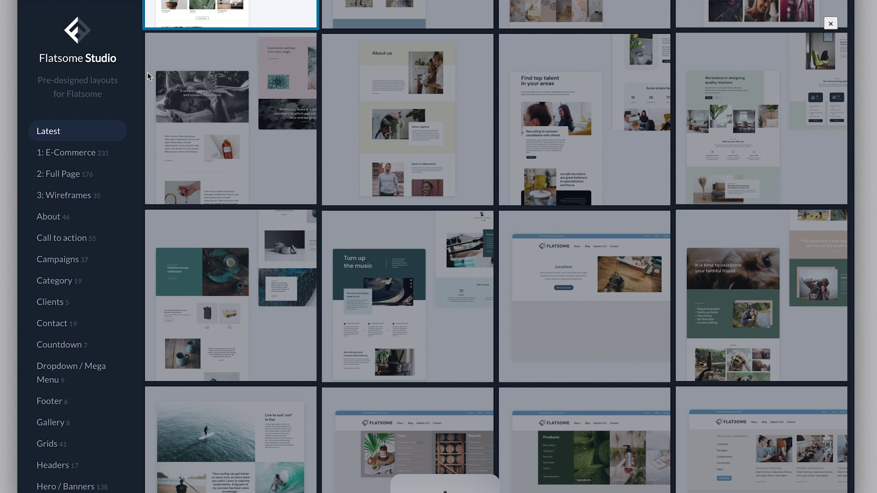
scroll(147, 72, "down", 3)
scroll(147, 73, "down", 3)
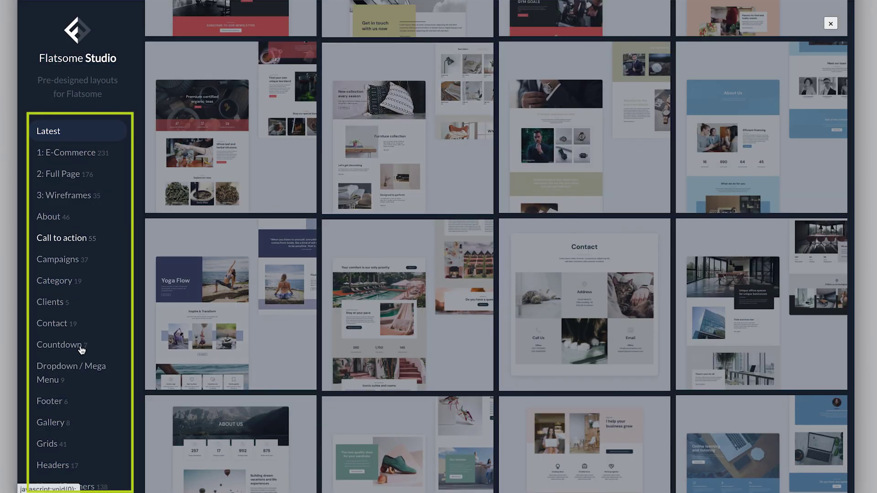
scroll(80, 354, "down", 3)
left_click(66, 377)
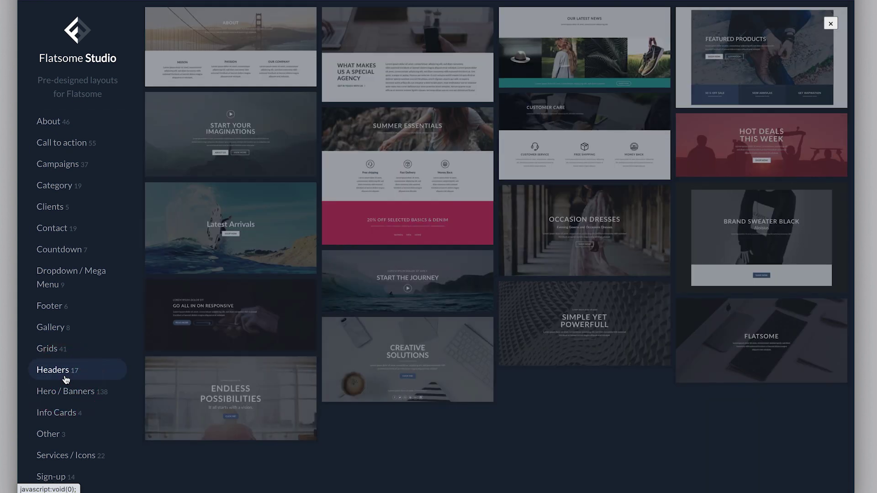
mouse_move(411, 383)
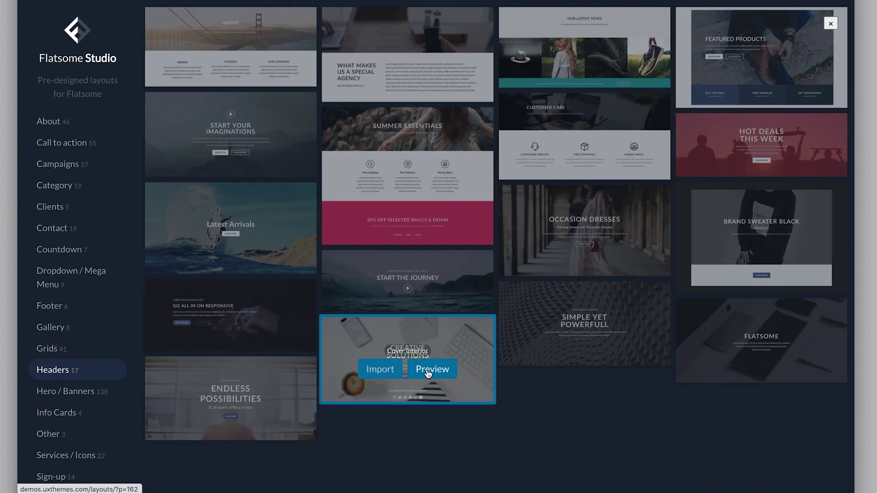
left_click(383, 374)
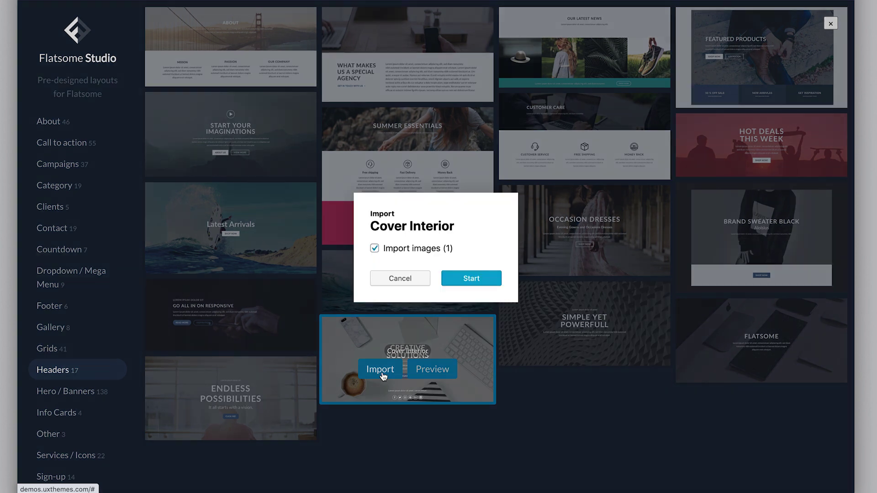
left_click(470, 283)
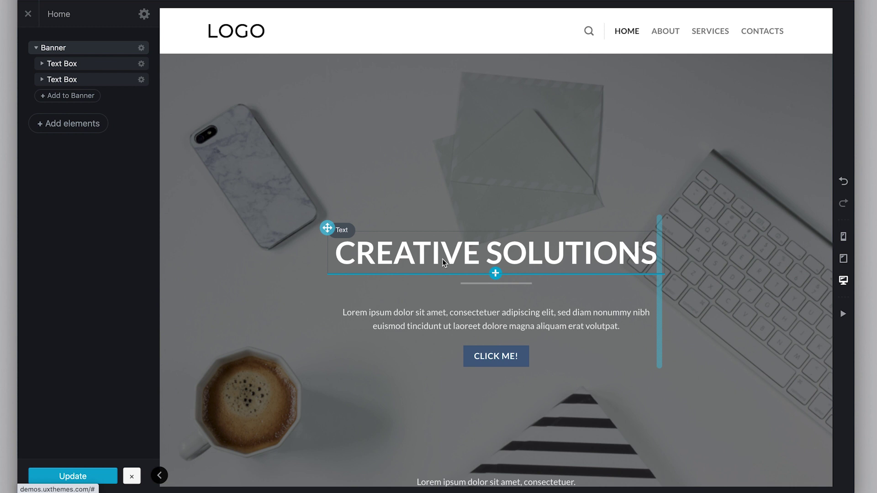
- Replace the 'CREATIVE SOLUTIONS' banner heading with 'Type your title here'
double_click(442, 262)
key("ctrl+a")
type("Type your title ")
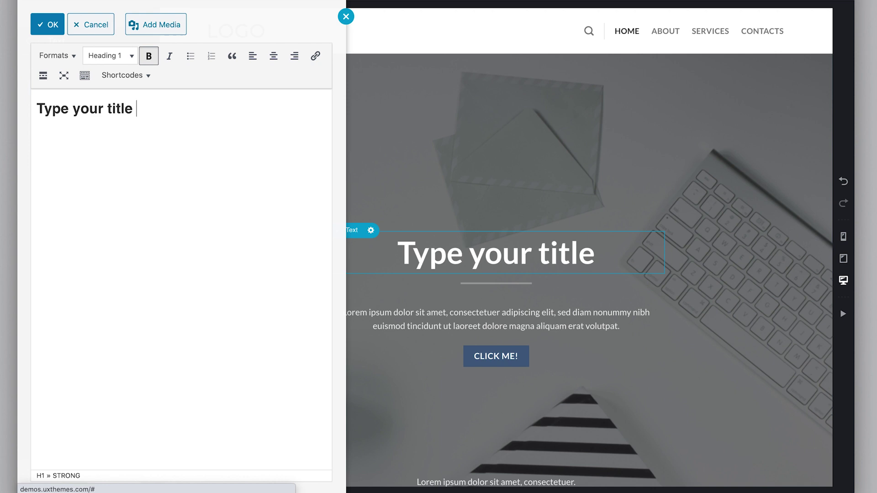
type("here")
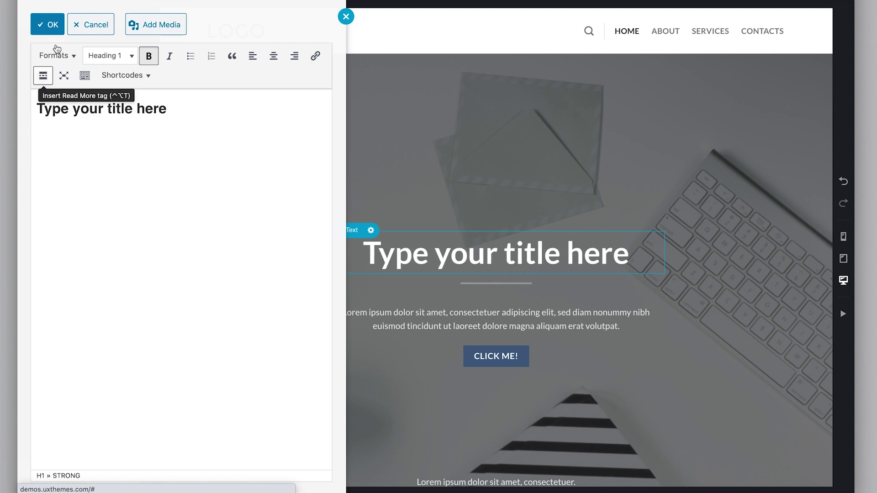
left_click(47, 24)
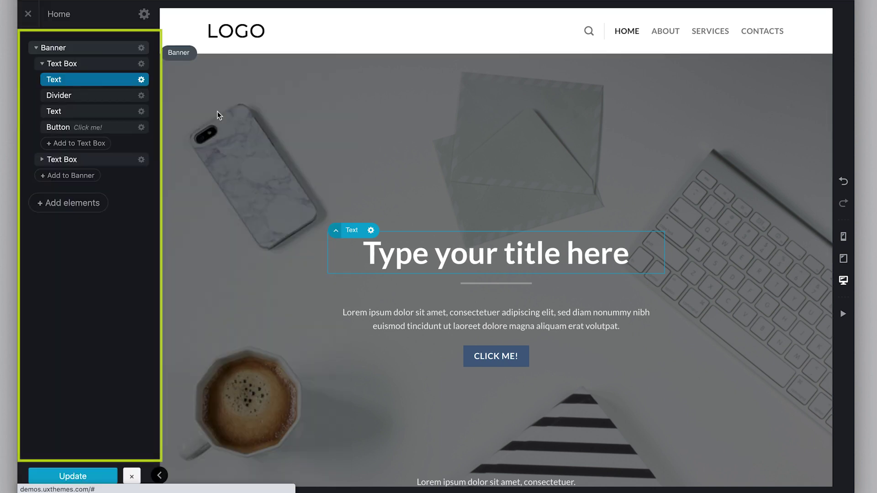
left_click(218, 111)
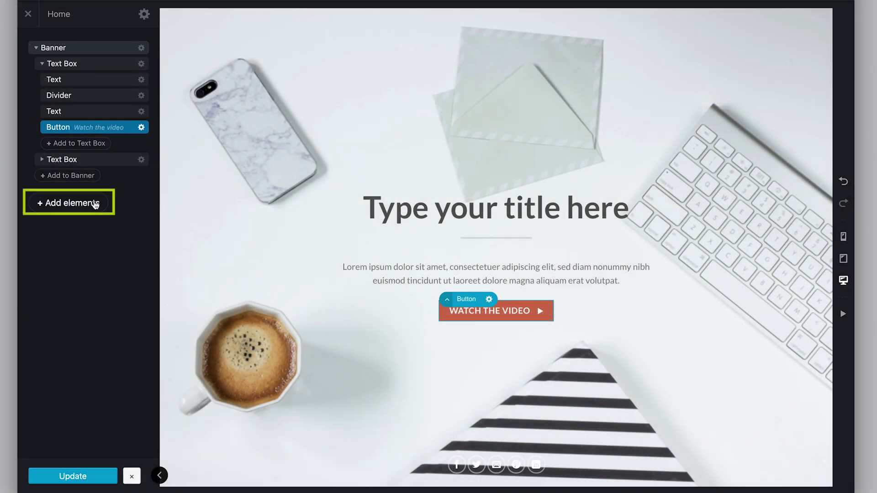
- Import Flatsome Studio's 'Landing Page: Get Started' layout with its images below the banner
left_click(94, 204)
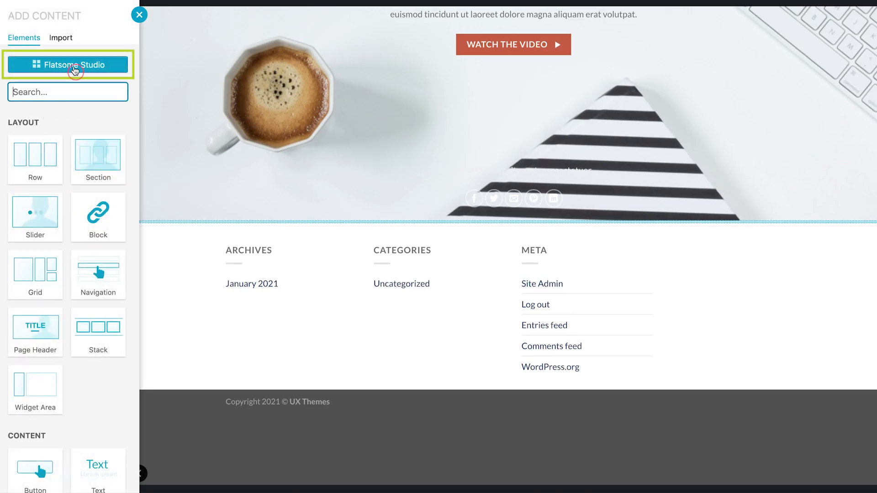
left_click(73, 67)
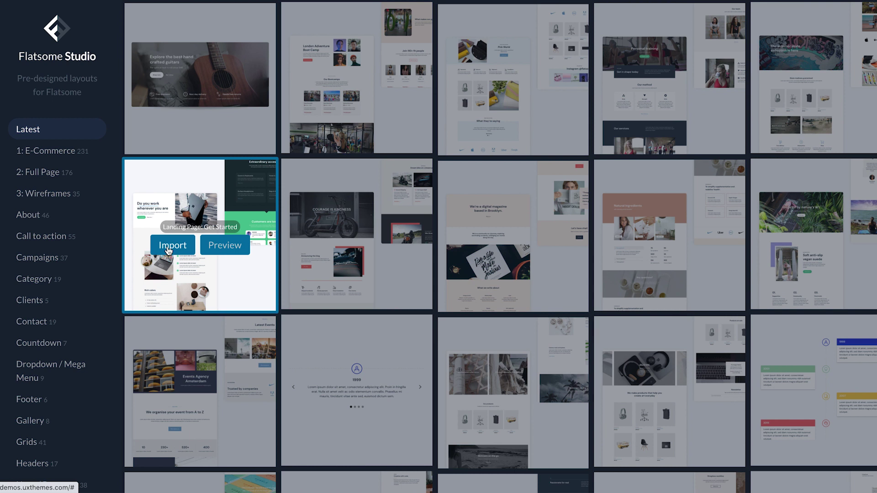
left_click(168, 249)
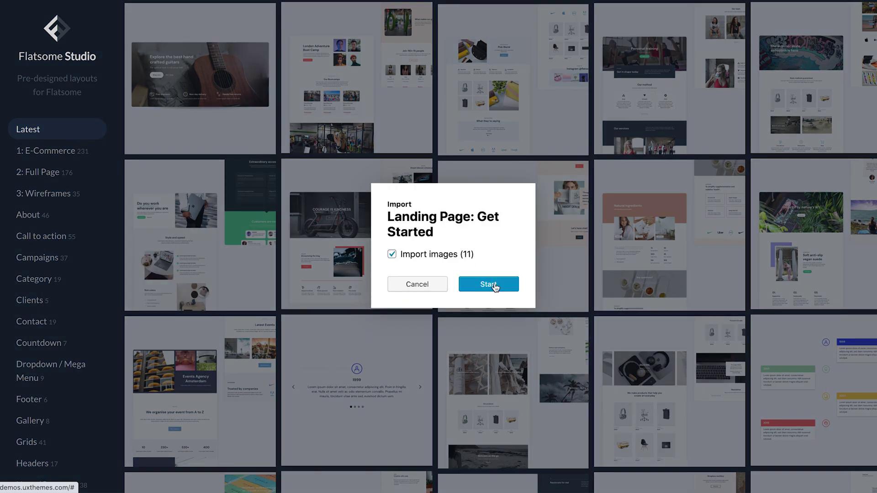
left_click(492, 284)
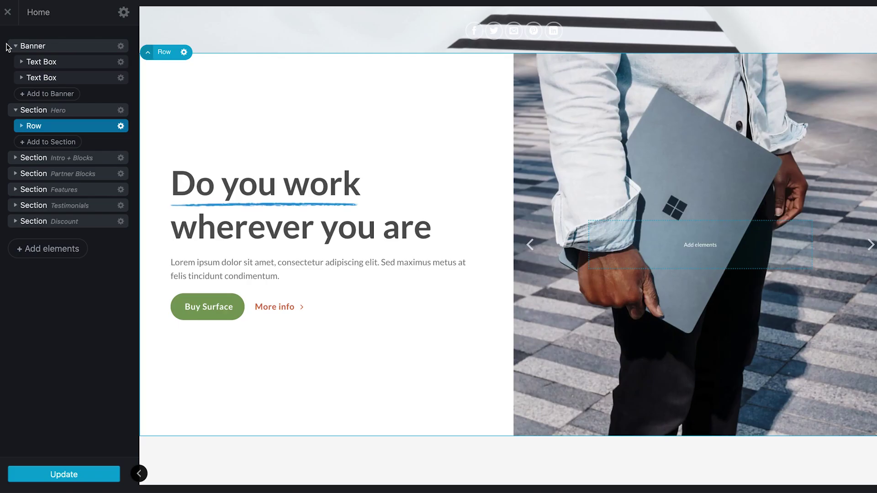
left_click(81, 114)
- Delete the Hero section and the dark Extraordinary accessories section
right_click(69, 111)
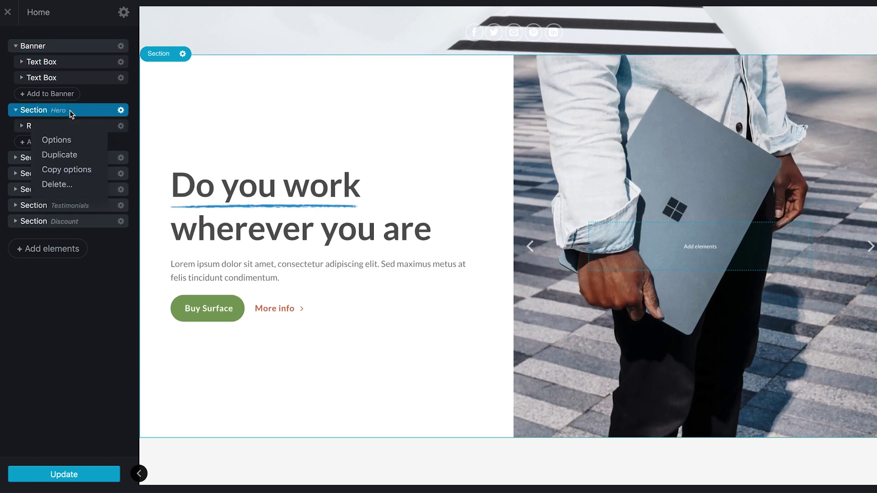
left_click(59, 184)
scroll(169, 292, "down", 15)
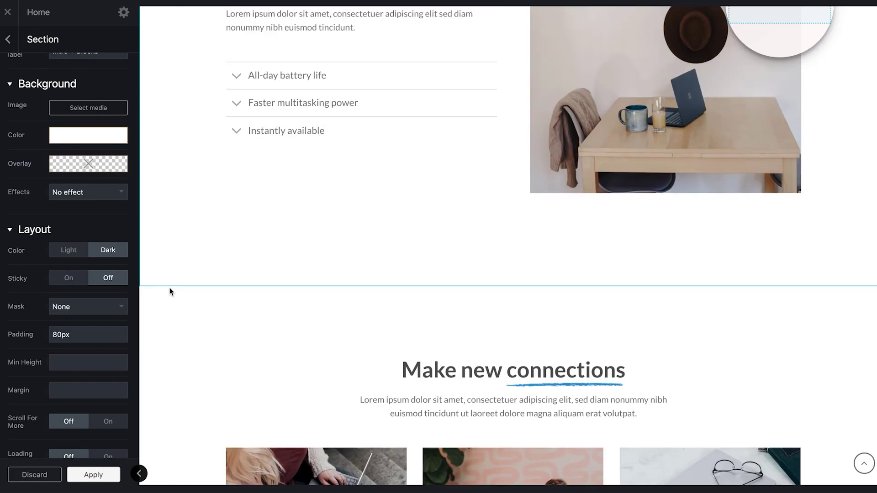
scroll(169, 291, "down", 10)
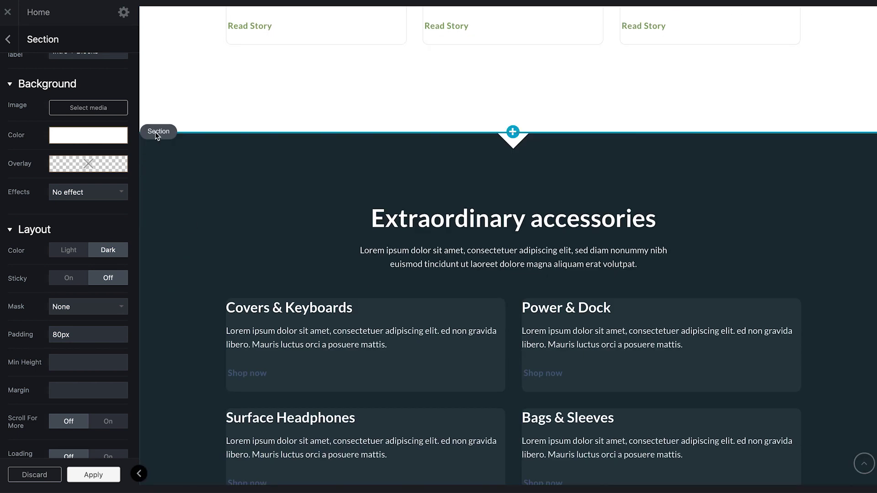
left_click(156, 134)
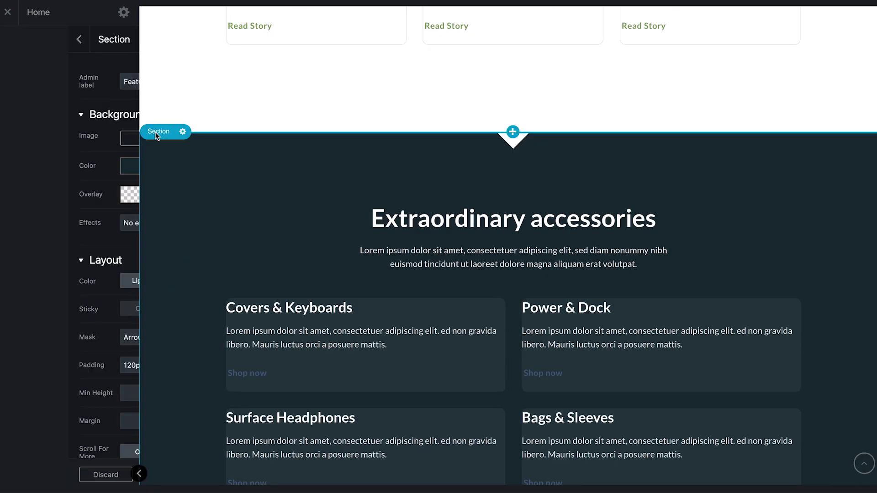
right_click(157, 137)
left_click(152, 207)
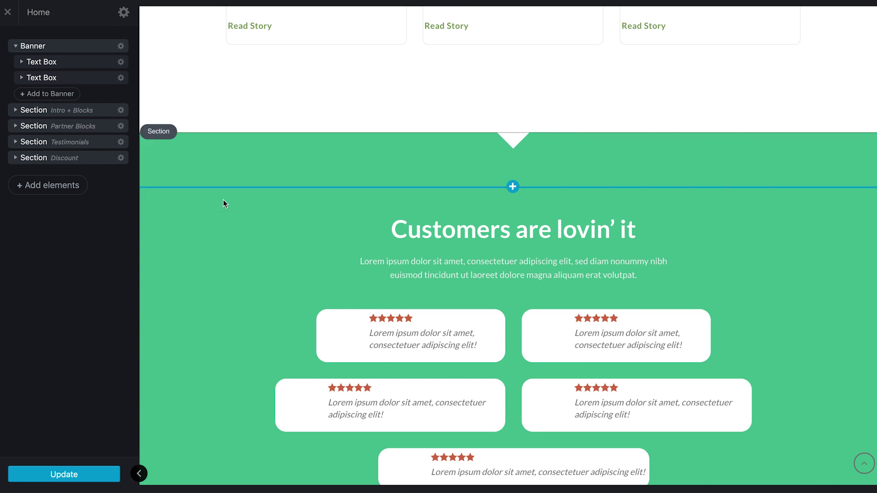
scroll(223, 206, "down", 7)
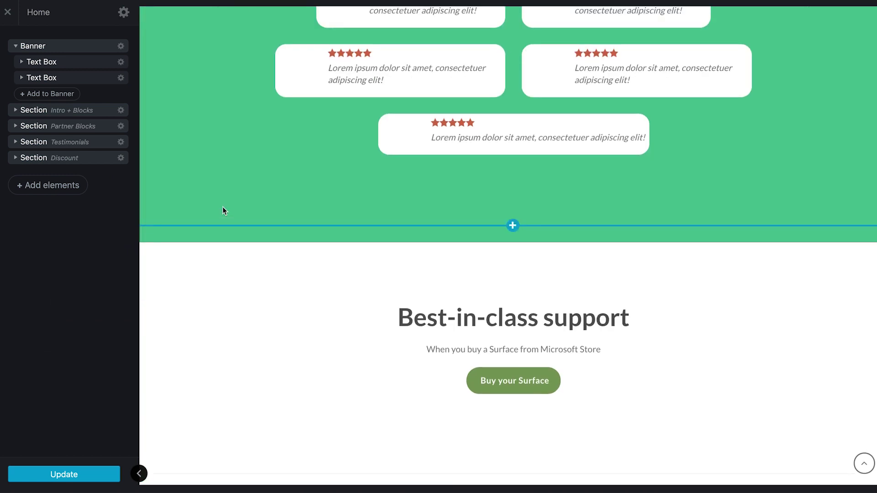